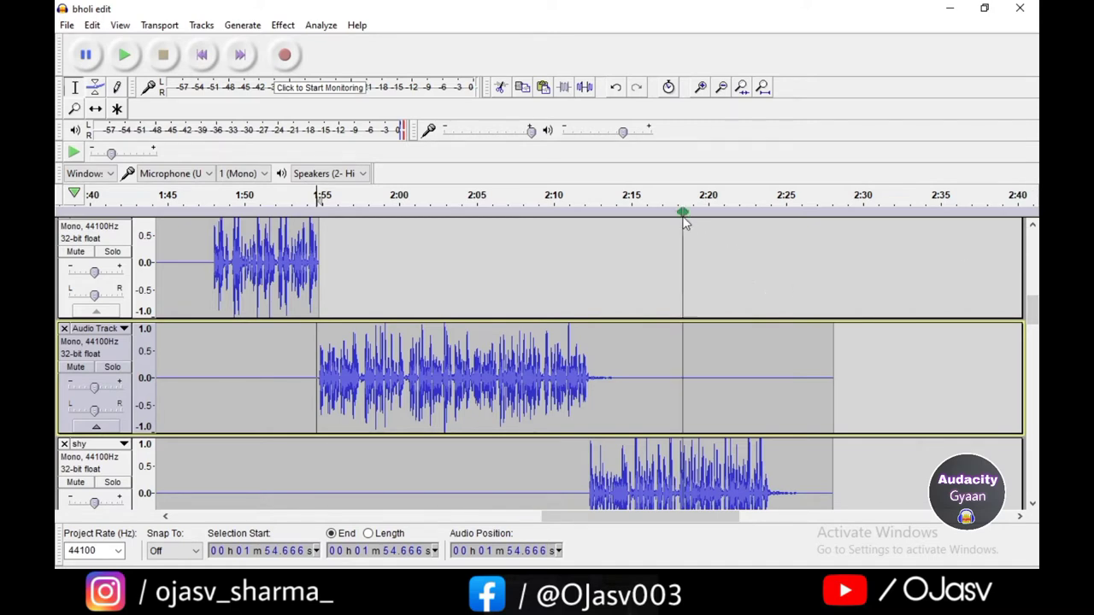
Step: Play the full mix from about 1:54.7, and solo the vocal track that starts there and play it alone
{"action": "left_click", "coordinate": [124, 53]}
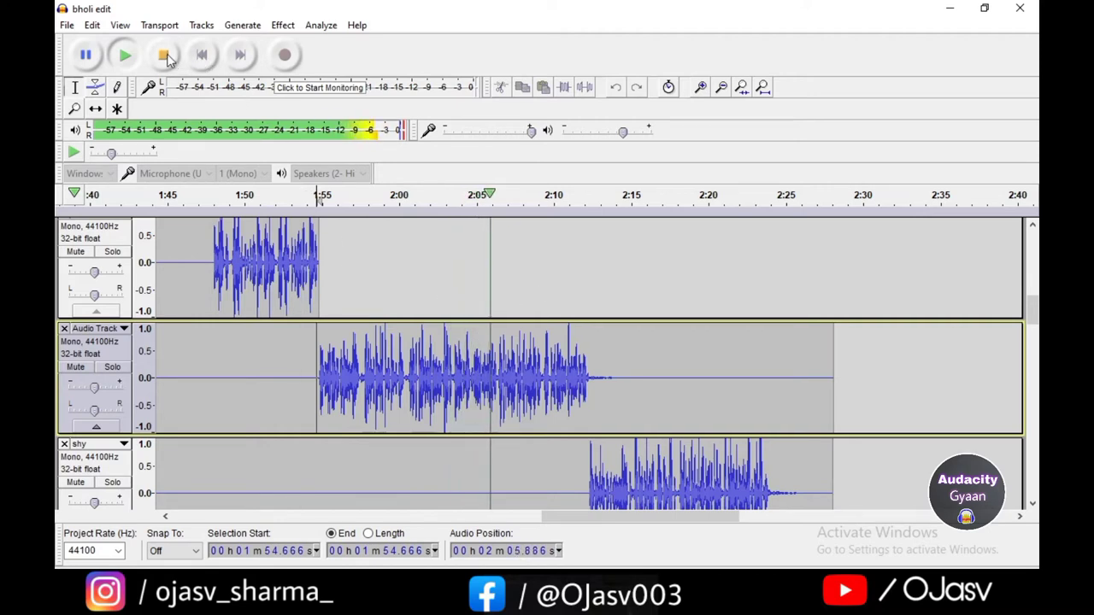
{"action": "left_click", "coordinate": [165, 55]}
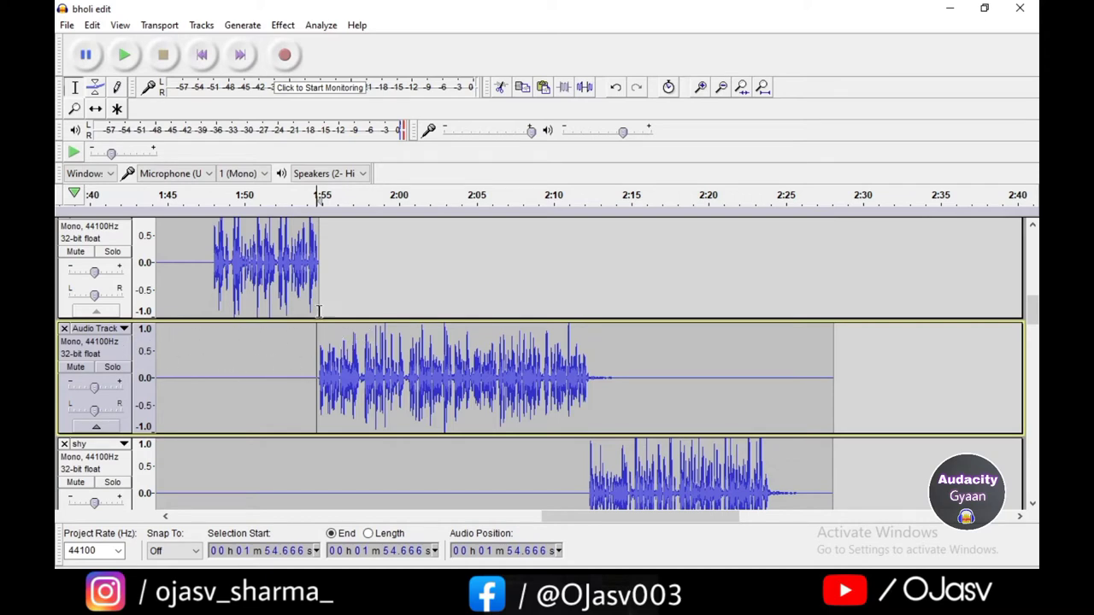
{"action": "left_click", "coordinate": [112, 367]}
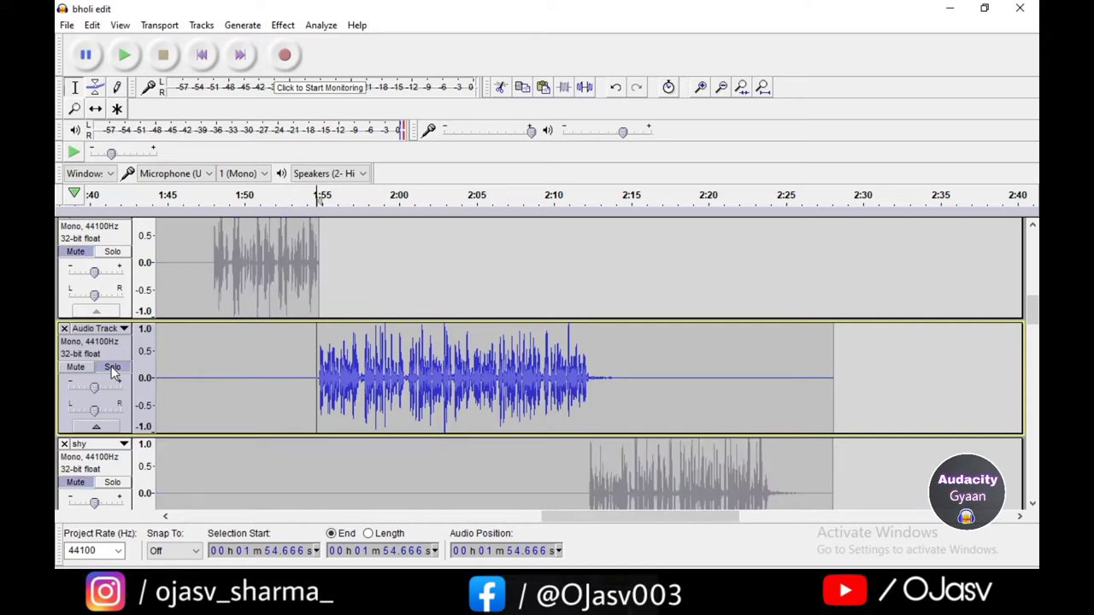
{"action": "left_click", "coordinate": [124, 55]}
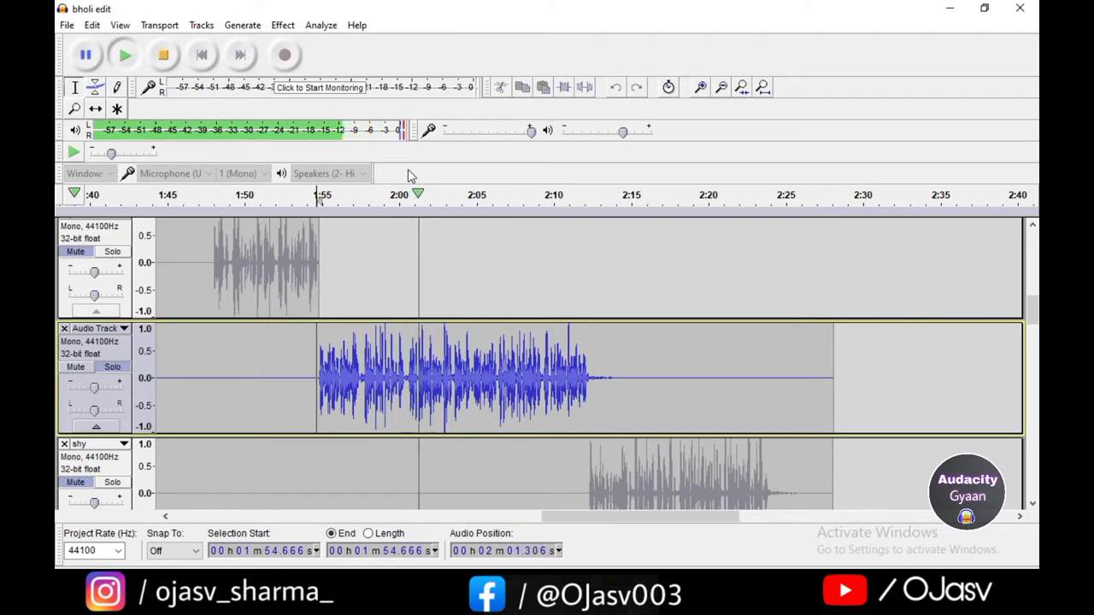
{"action": "left_click", "coordinate": [164, 57]}
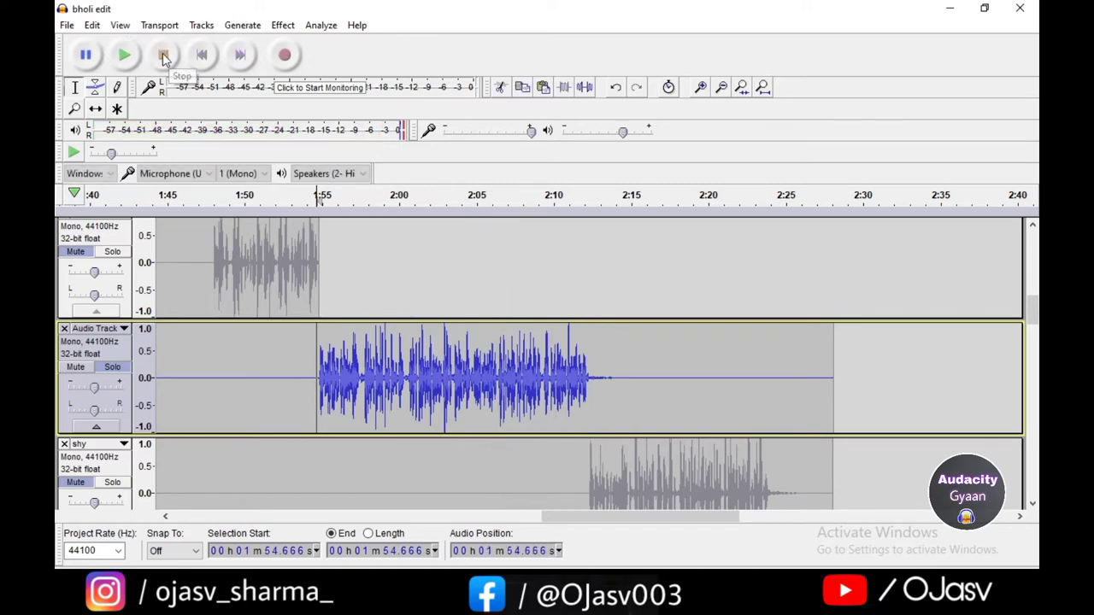
Step: Duplicate the soloed track's vocal section from about 1:54.0 to 2:14.9 onto its own track
{"action": "left_click", "coordinate": [92, 26]}
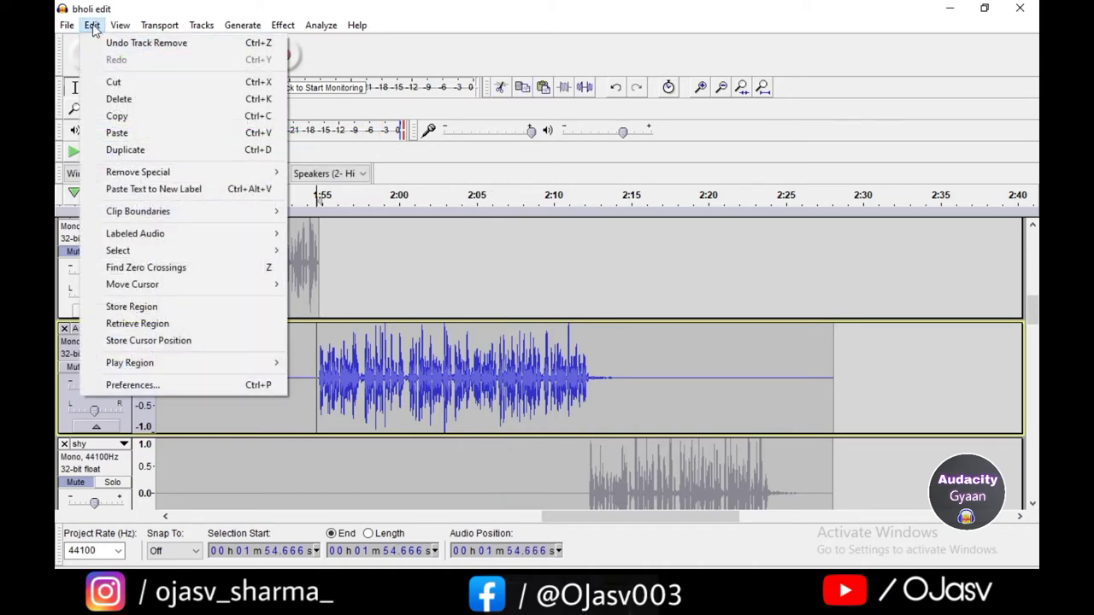
{"action": "left_click", "coordinate": [92, 27]}
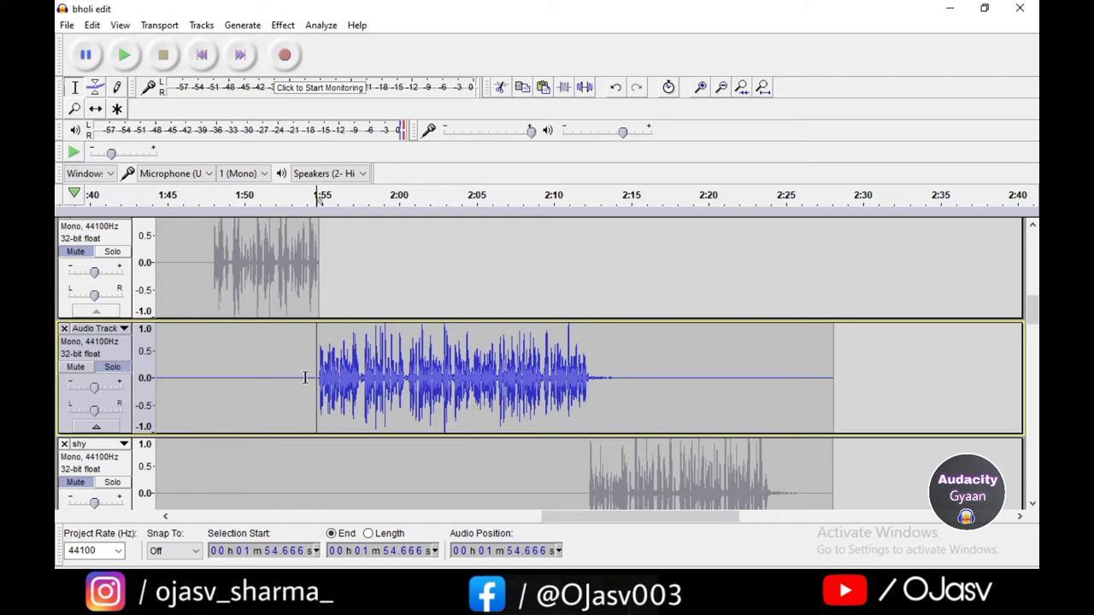
{"action": "left_click_drag", "start_coordinate": [306, 373], "coordinate": [628, 384]}
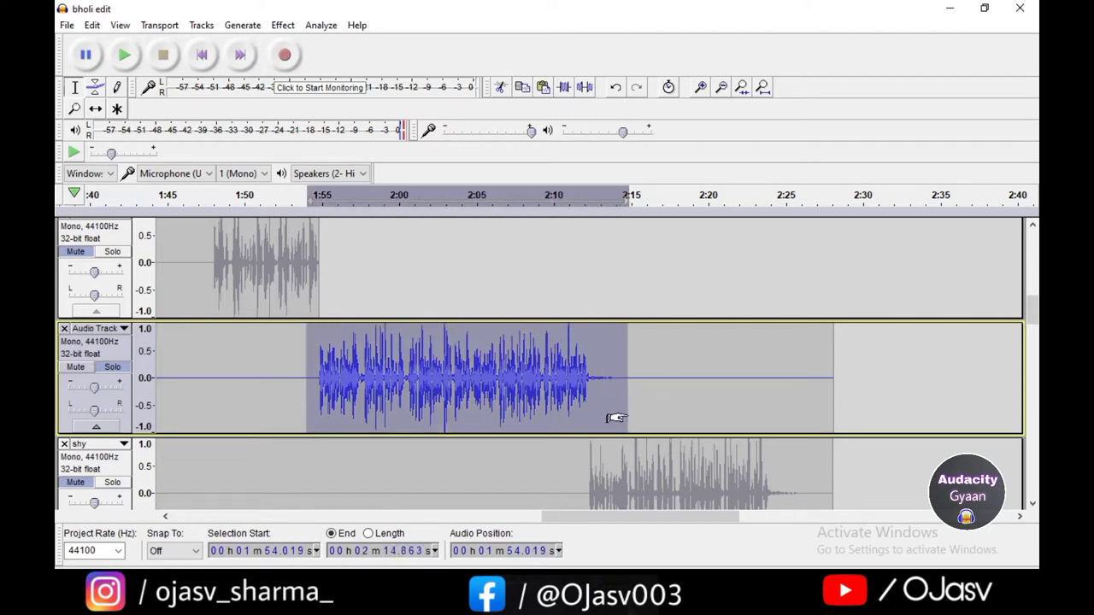
{"action": "left_click", "coordinate": [93, 26]}
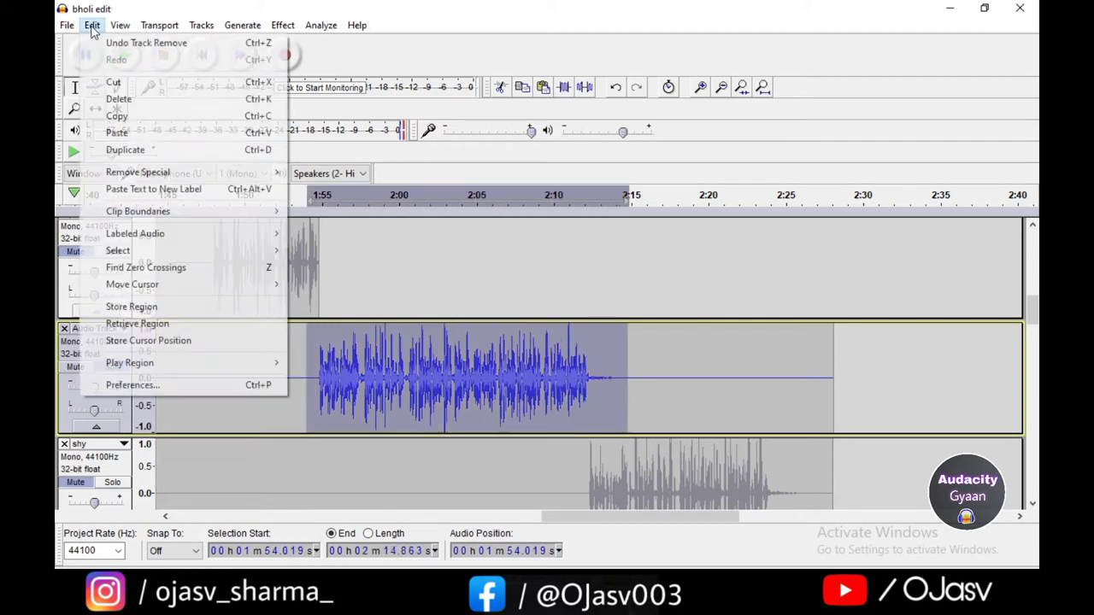
{"action": "left_click", "coordinate": [125, 149]}
Step: Make a second duplicate of the soloed track's vocal section, from about 1:53.8 to 2:16.3
{"action": "left_click", "coordinate": [330, 377]}
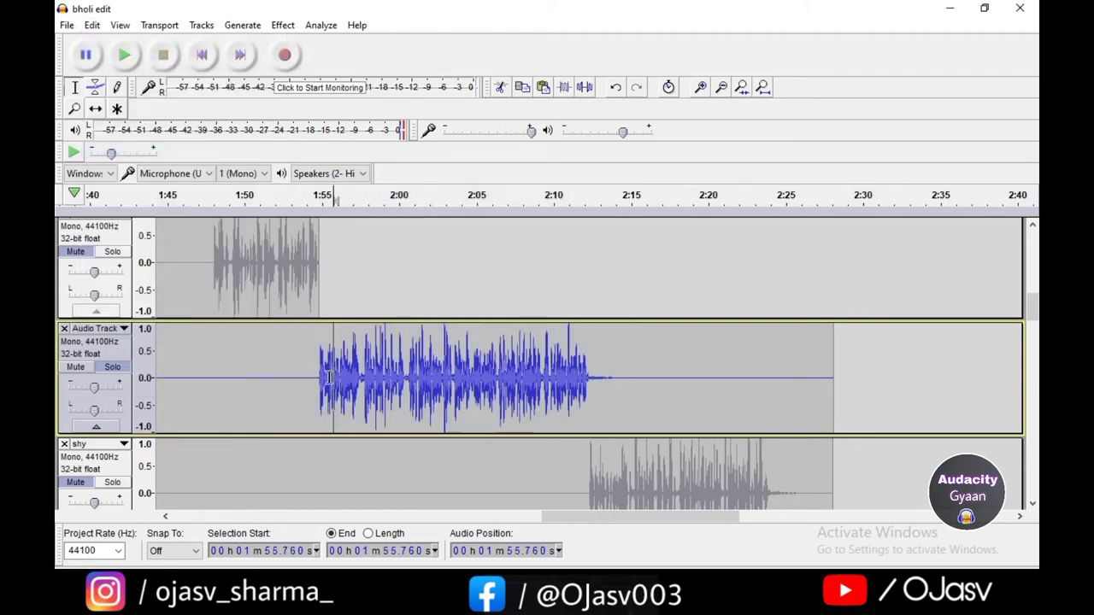
{"action": "left_click_drag", "start_coordinate": [303, 378], "coordinate": [647, 415]}
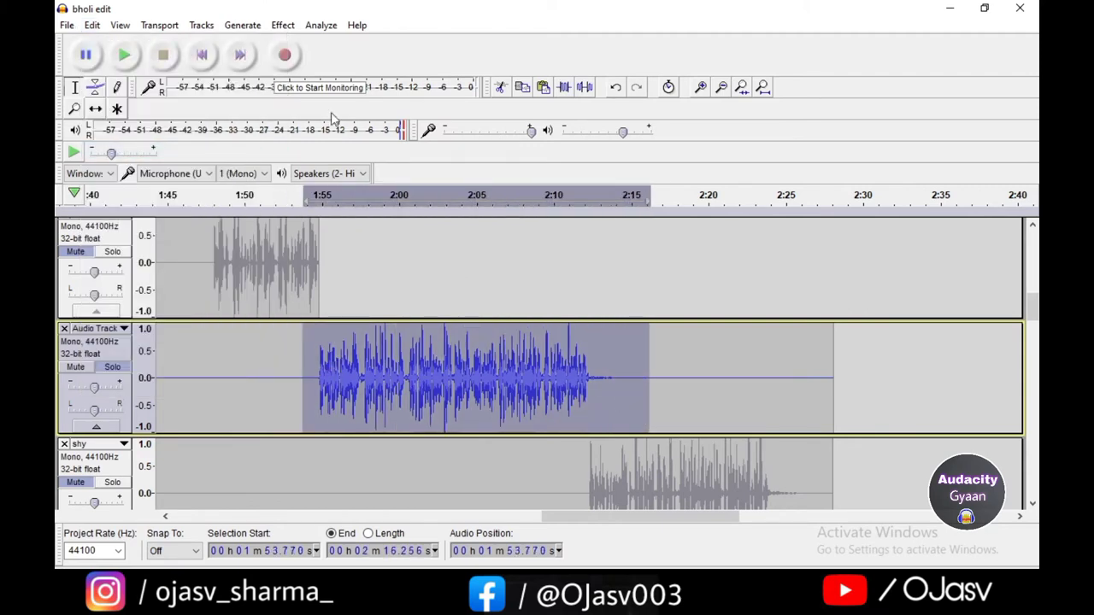
{"action": "left_click", "coordinate": [91, 25]}
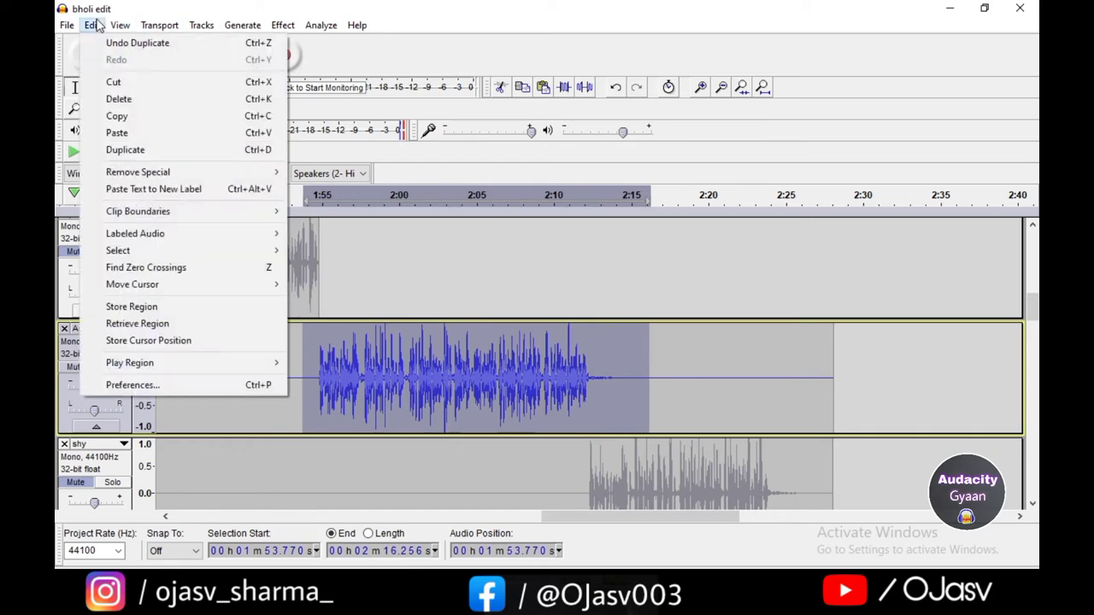
{"action": "left_click", "coordinate": [155, 159]}
Step: Increase the height of both duplicated vocal tracks at the end of the track list
{"action": "scroll", "coordinate": [571, 318], "scroll_direction": "down", "scroll_amount": 3}
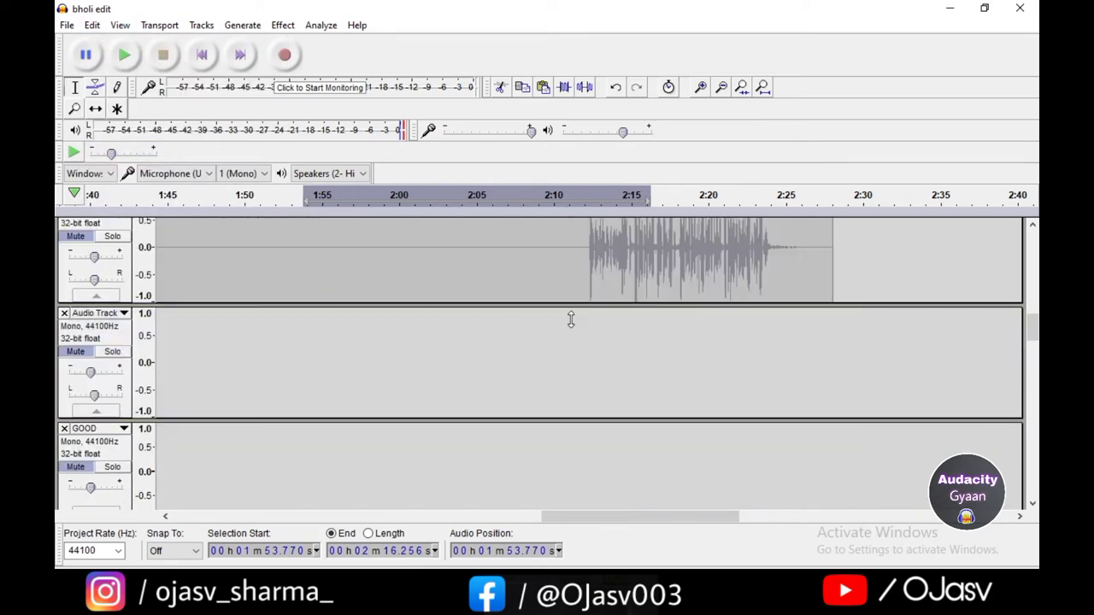
{"action": "scroll", "coordinate": [571, 319], "scroll_direction": "down", "scroll_amount": 5}
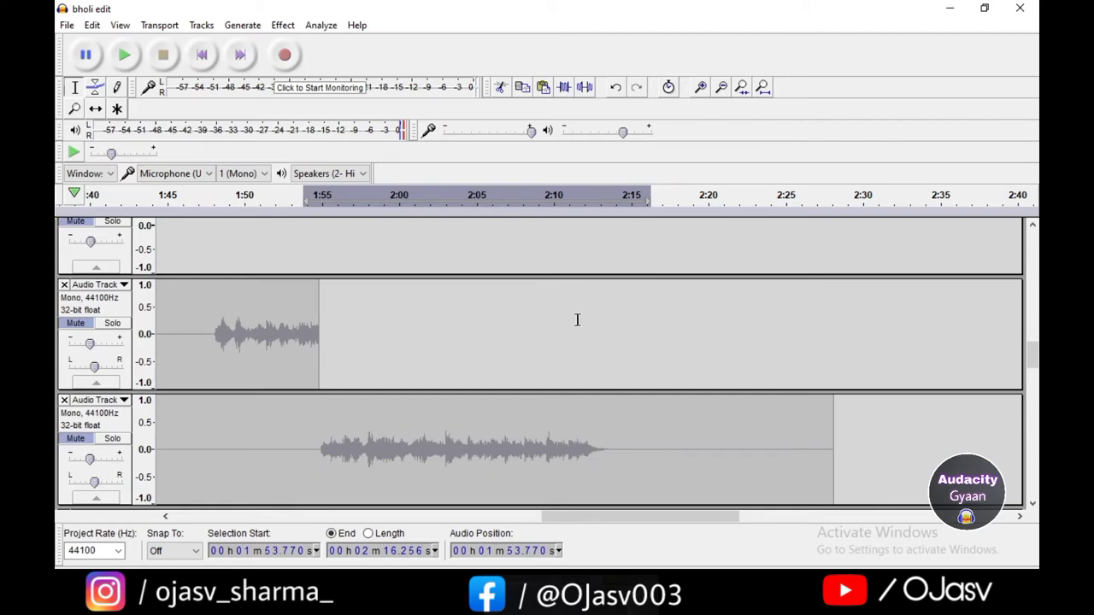
{"action": "scroll", "coordinate": [577, 320], "scroll_direction": "down", "scroll_amount": 5}
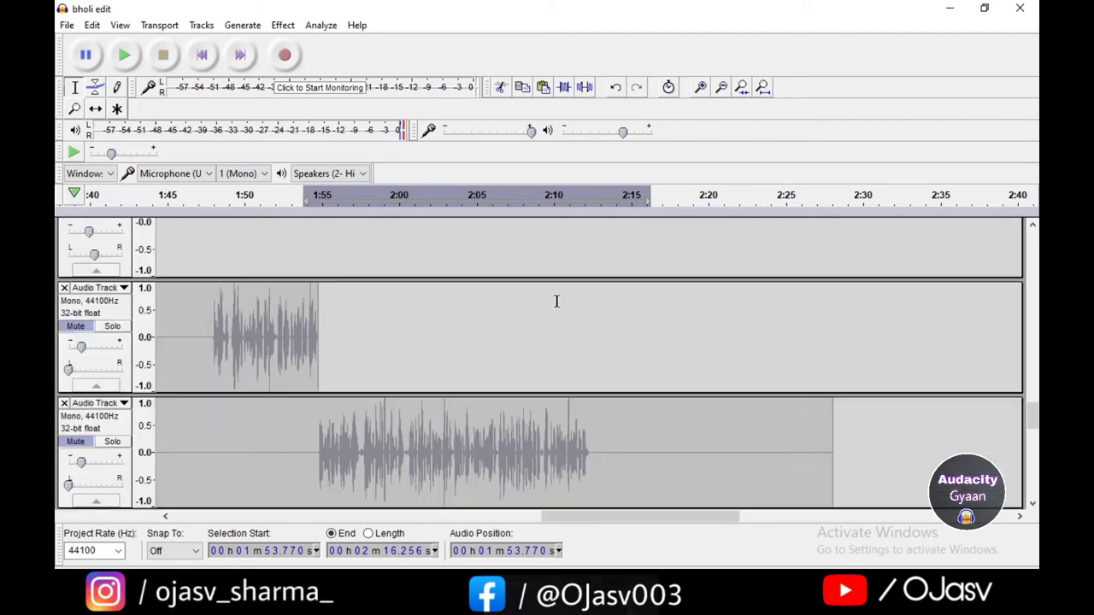
{"action": "scroll", "coordinate": [556, 301], "scroll_direction": "down", "scroll_amount": 5}
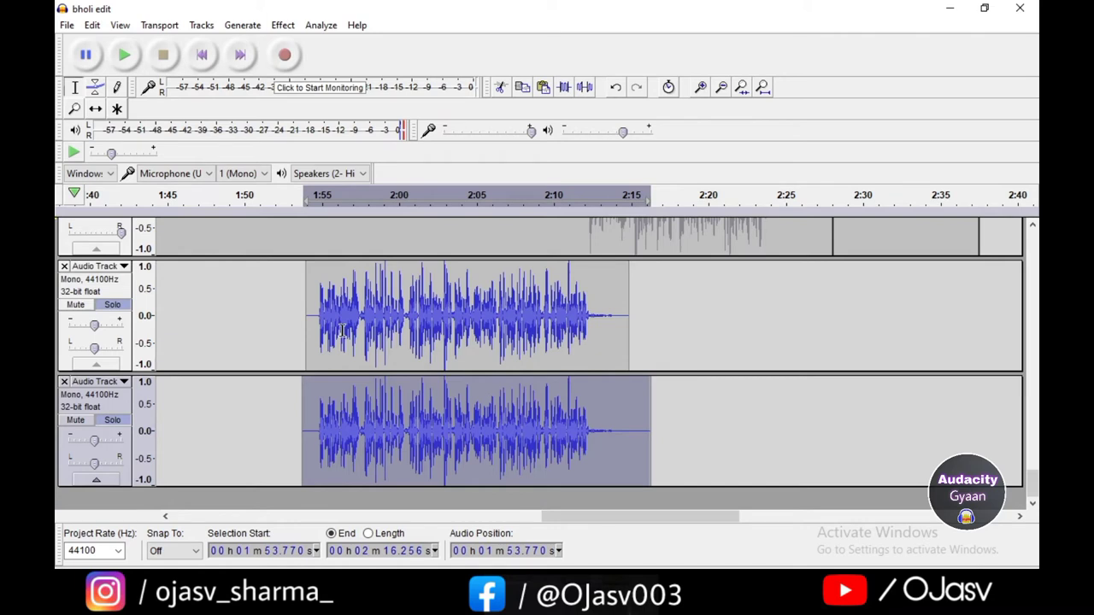
{"action": "left_click", "coordinate": [297, 321]}
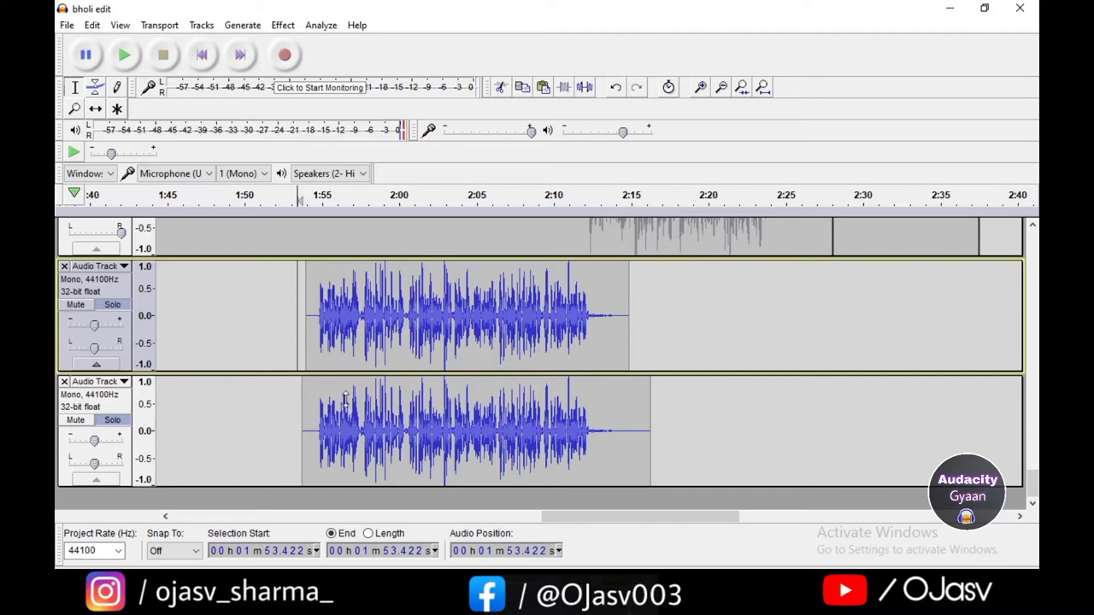
{"action": "left_click_drag", "start_coordinate": [342, 373], "coordinate": [344, 419]}
{"action": "scroll", "coordinate": [360, 348], "scroll_direction": "down", "scroll_amount": 1}
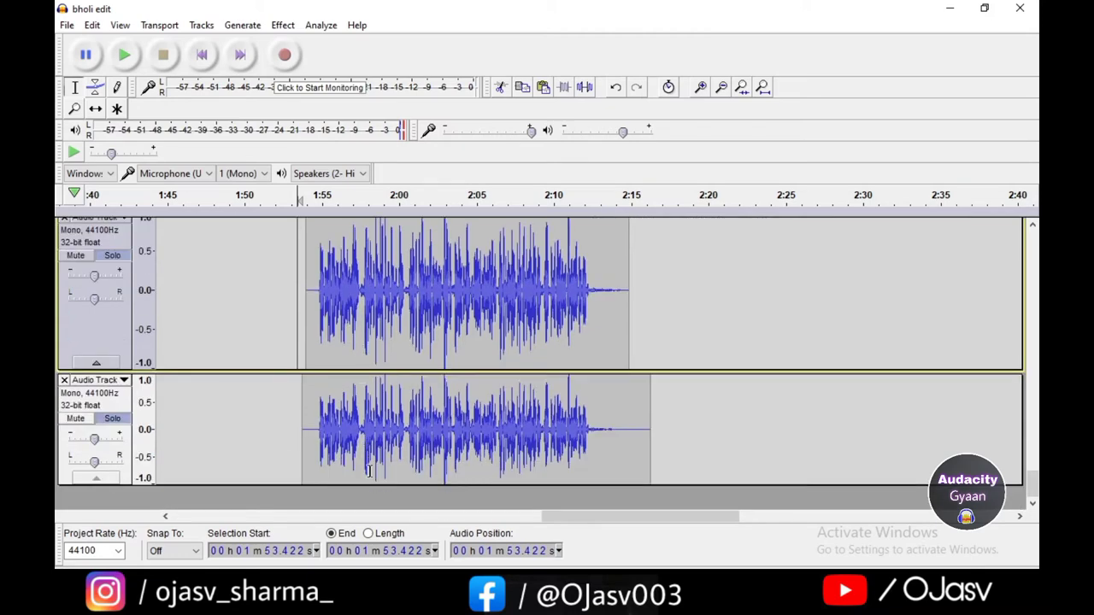
{"action": "left_click_drag", "start_coordinate": [374, 486], "coordinate": [381, 536]}
{"action": "scroll", "coordinate": [385, 342], "scroll_direction": "down", "scroll_amount": 4}
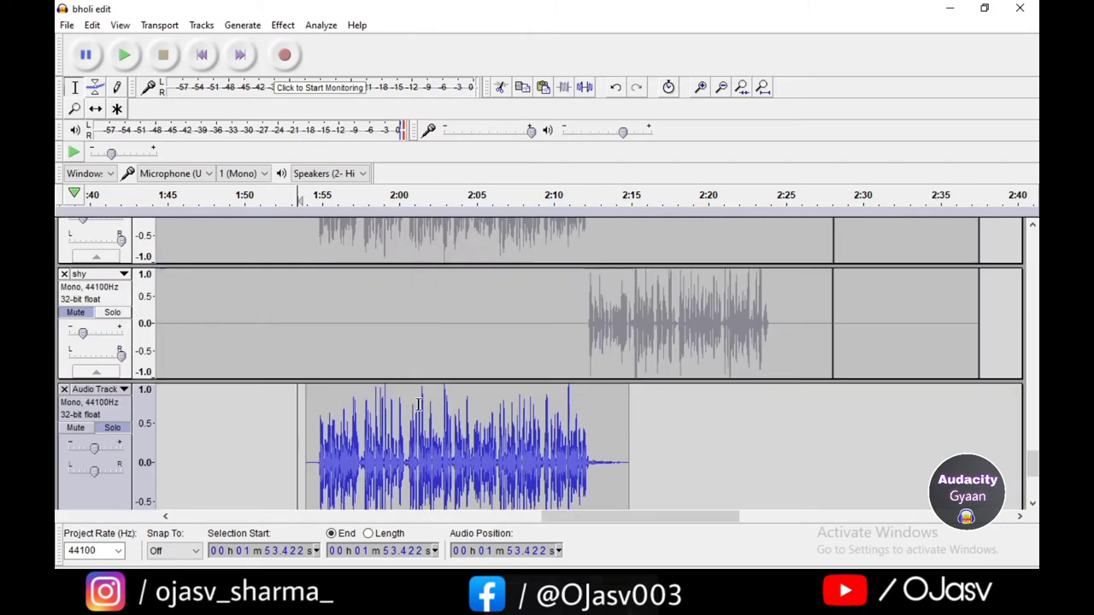
{"action": "scroll", "coordinate": [385, 312], "scroll_direction": "up", "scroll_amount": 5}
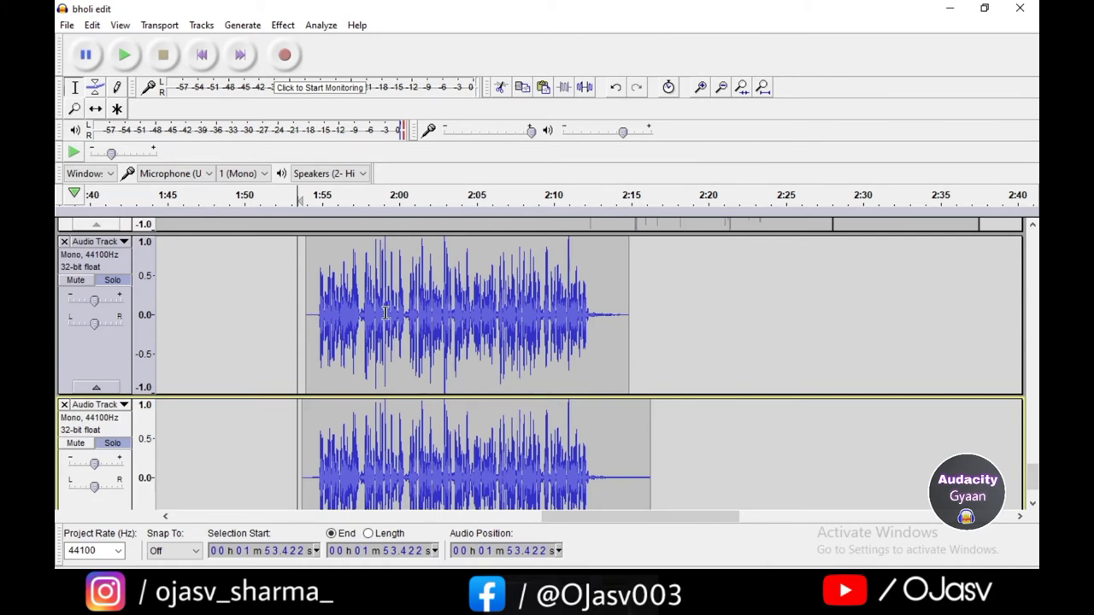
Step: Raise the pitch of the first duplicate's whole clip by 5 percent with Change Pitch
{"action": "double_click", "coordinate": [316, 296]}
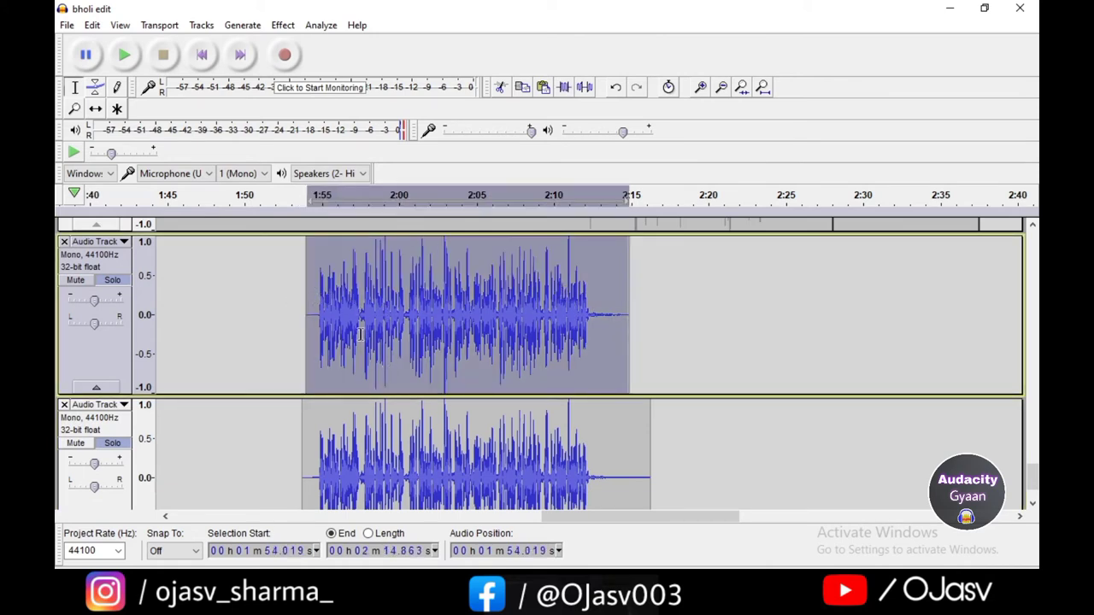
{"action": "left_click", "coordinate": [289, 26]}
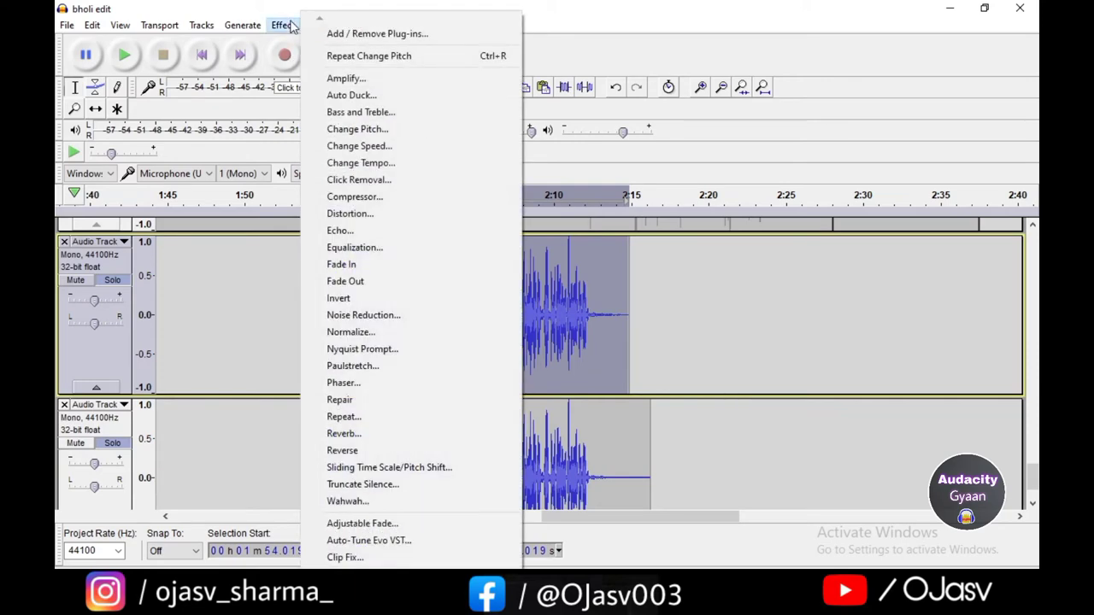
{"action": "left_click", "coordinate": [382, 134]}
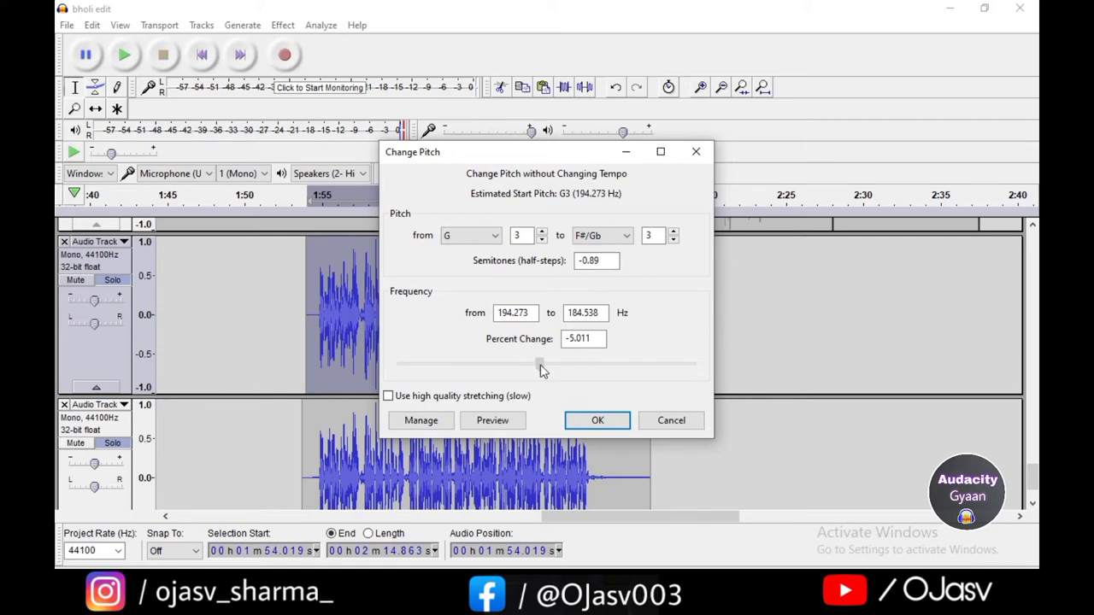
{"action": "left_click_drag", "start_coordinate": [539, 368], "coordinate": [552, 372]}
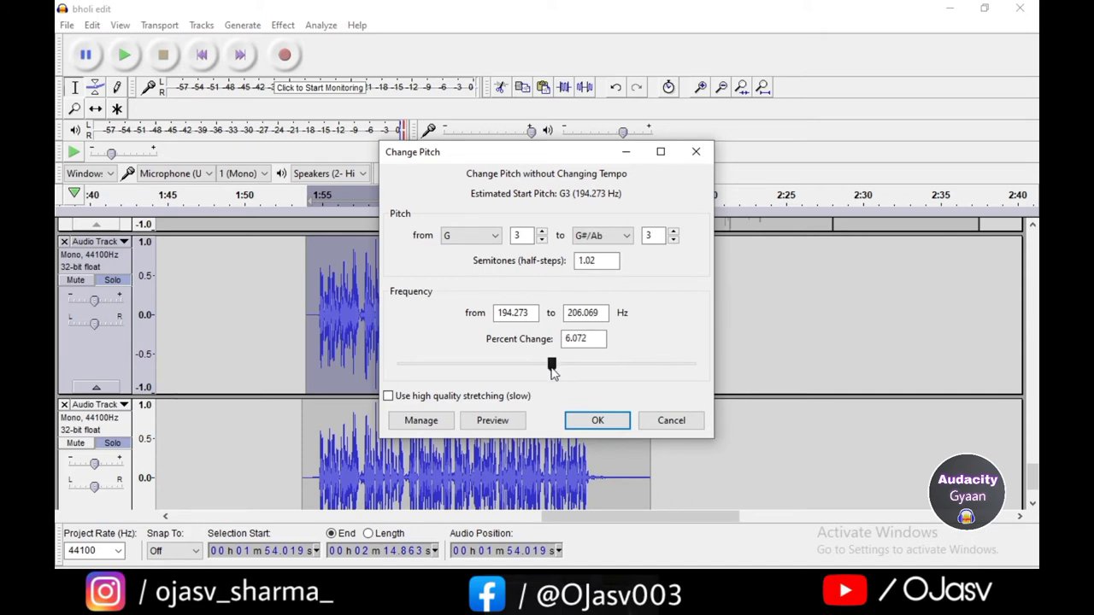
{"action": "key", "text": "shift+Tab"}
{"action": "type", "text": "5"}
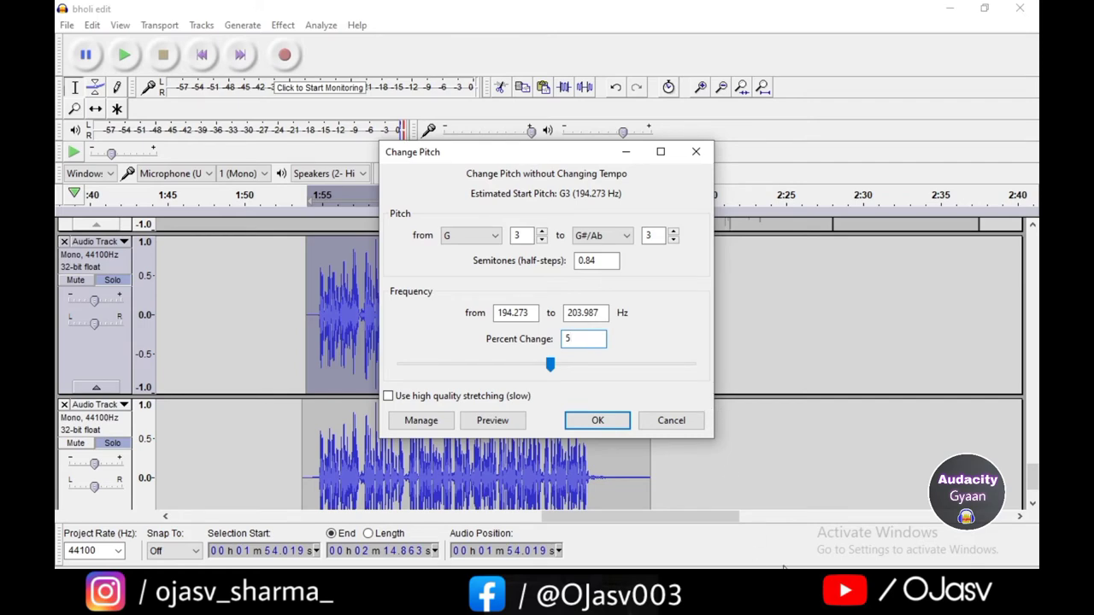
{"action": "left_click", "coordinate": [599, 421]}
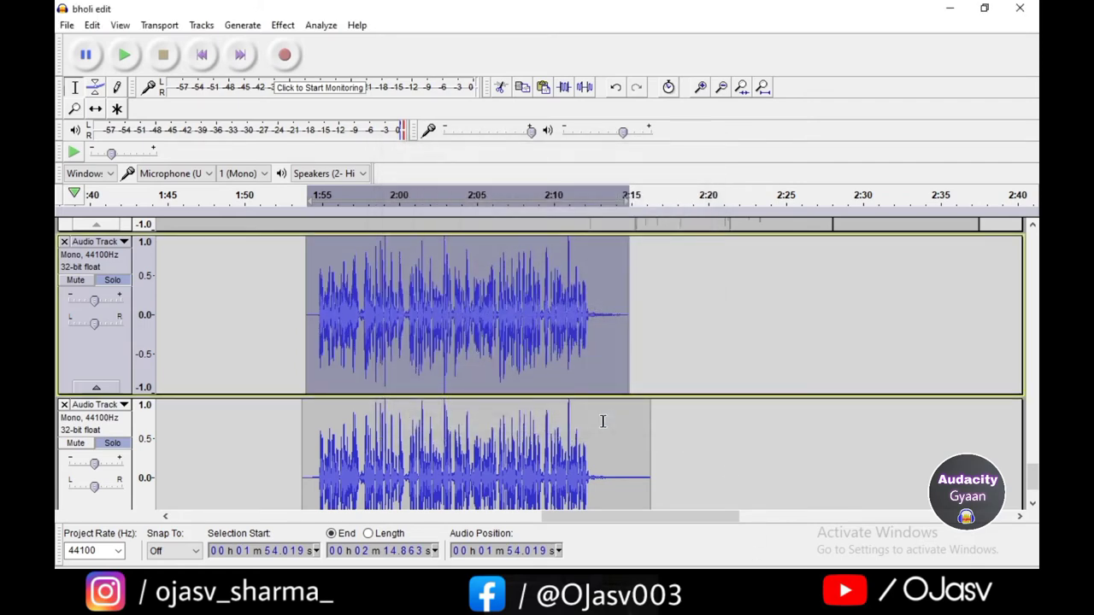
Step: Pan the first duplicate track fully right and lower its gain to about -11 dB
{"action": "left_click", "coordinate": [177, 344]}
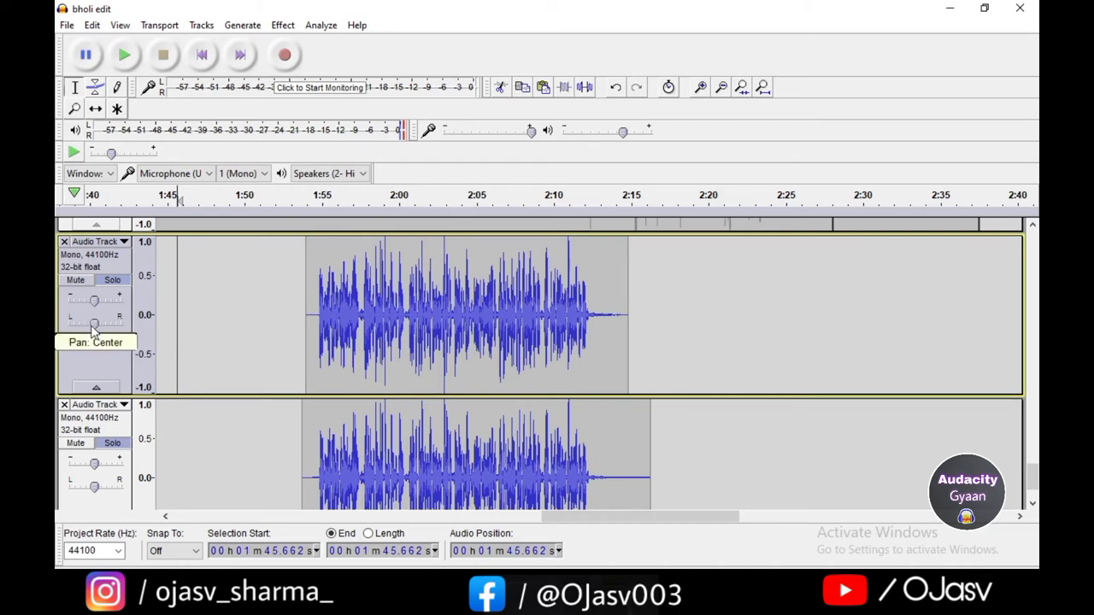
{"action": "left_click_drag", "start_coordinate": [90, 328], "coordinate": [134, 329]}
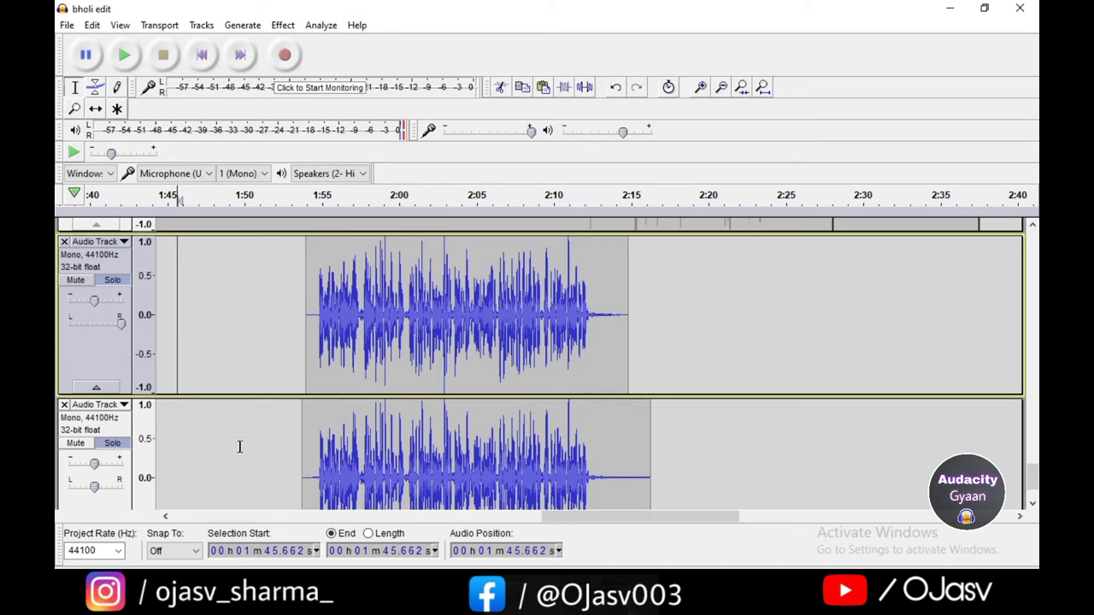
{"action": "left_click", "coordinate": [104, 323]}
{"action": "left_click_drag", "start_coordinate": [100, 321], "coordinate": [147, 335]}
{"action": "left_click_drag", "start_coordinate": [92, 299], "coordinate": [75, 306]}
{"action": "mouse_move", "coordinate": [86, 305]}
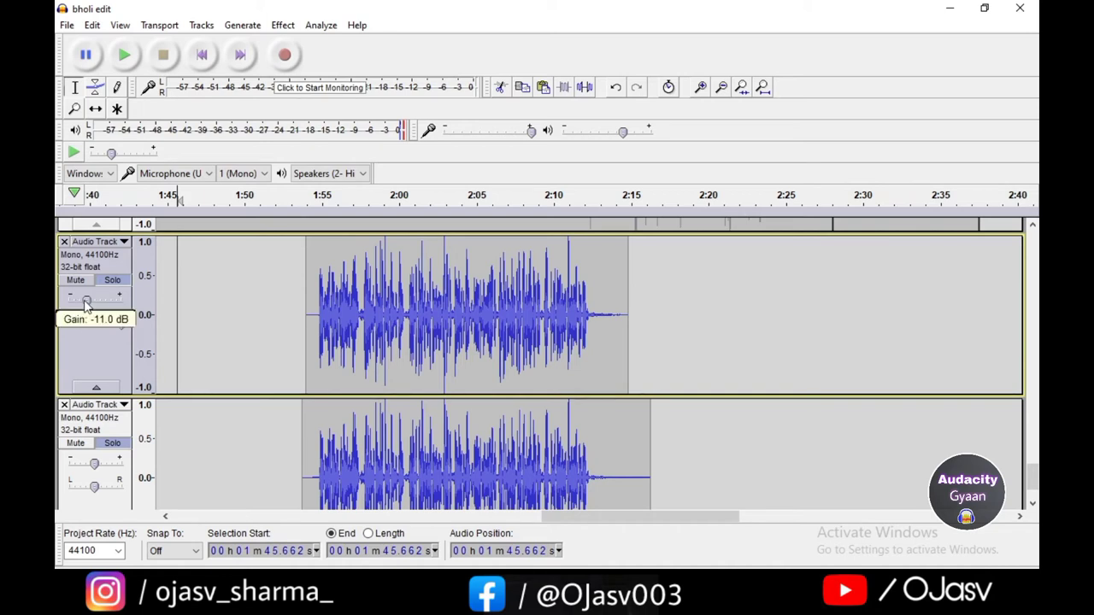
{"action": "left_click_drag", "start_coordinate": [85, 305], "coordinate": [87, 305]}
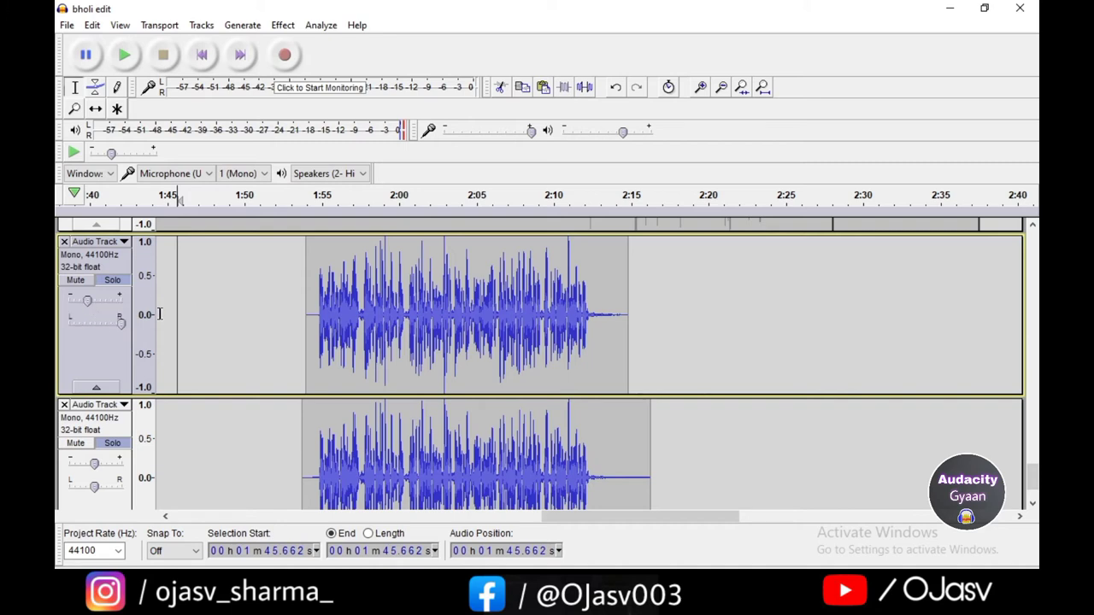
Step: Lower the pitch of the second duplicate's whole clip by 5 percent with Change Pitch
{"action": "scroll", "coordinate": [252, 325], "scroll_direction": "down", "scroll_amount": 2}
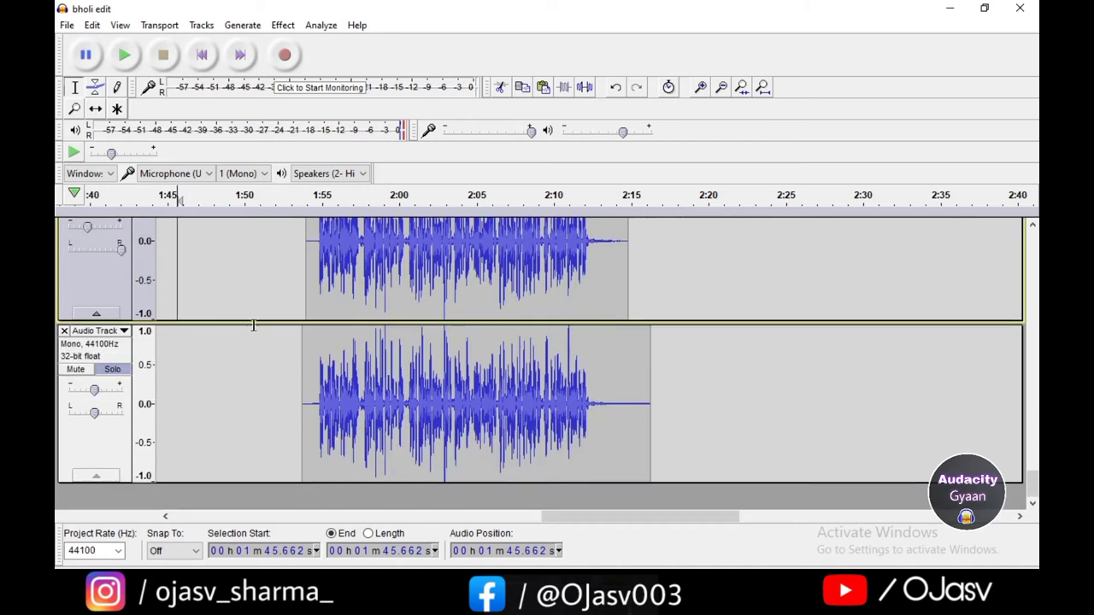
{"action": "double_click", "coordinate": [312, 386]}
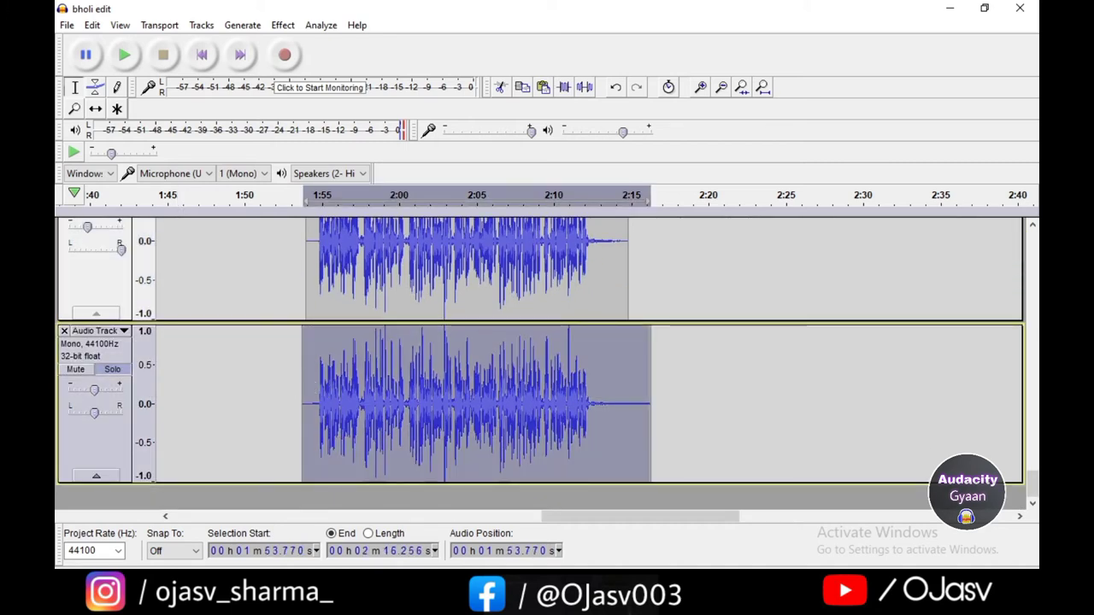
{"action": "left_click", "coordinate": [283, 25]}
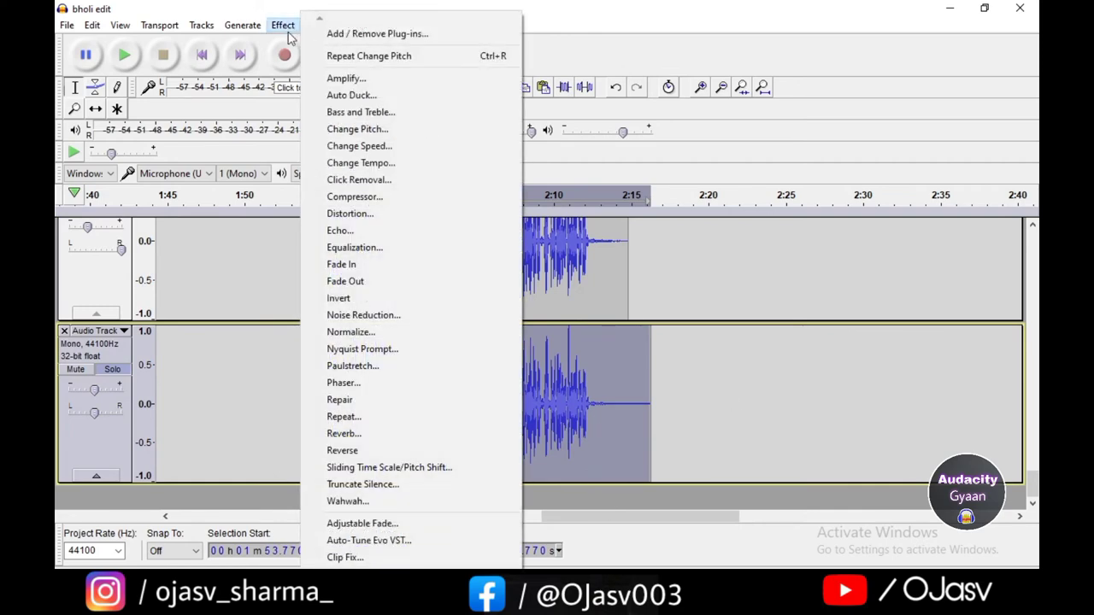
{"action": "left_click", "coordinate": [350, 130]}
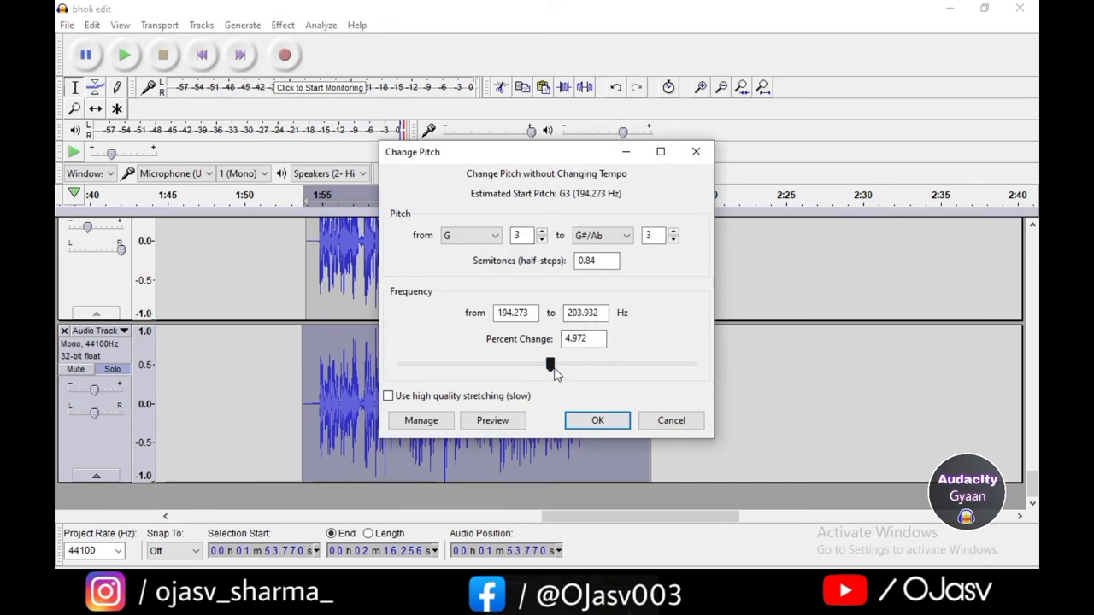
{"action": "left_click_drag", "start_coordinate": [550, 366], "coordinate": [538, 366]}
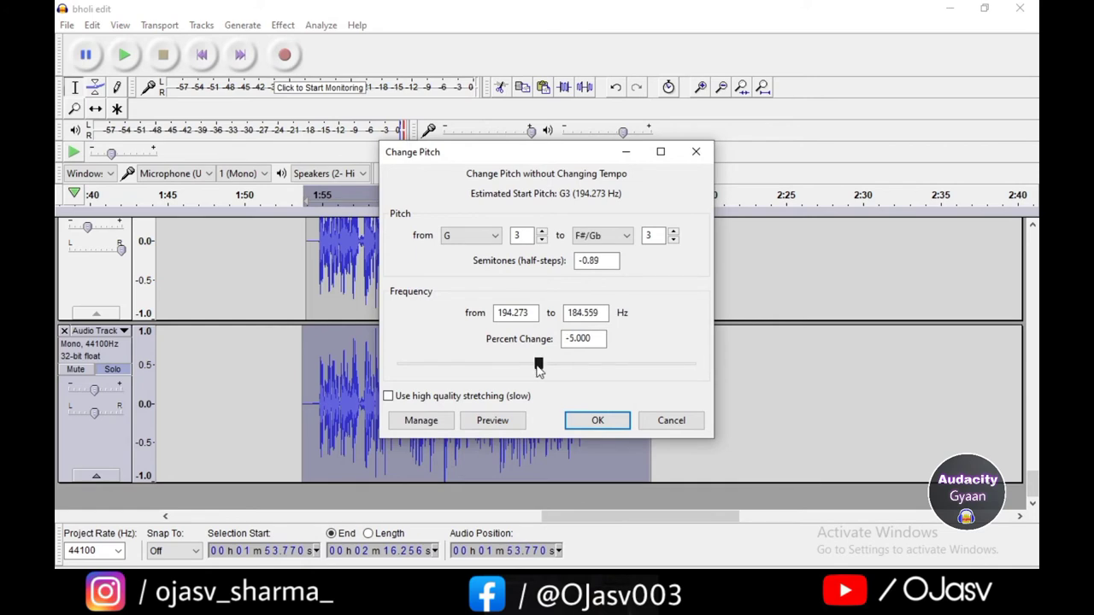
{"action": "left_click", "coordinate": [597, 420]}
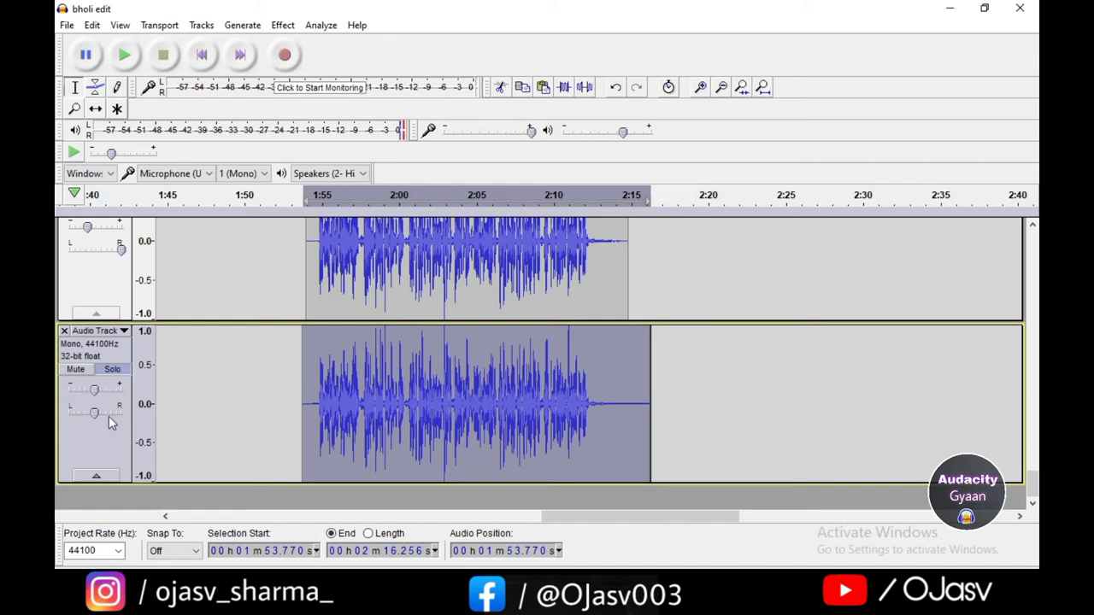
Step: Pan the second duplicate track fully left and lower its gain to match the first duplicate
{"action": "left_click", "coordinate": [177, 428]}
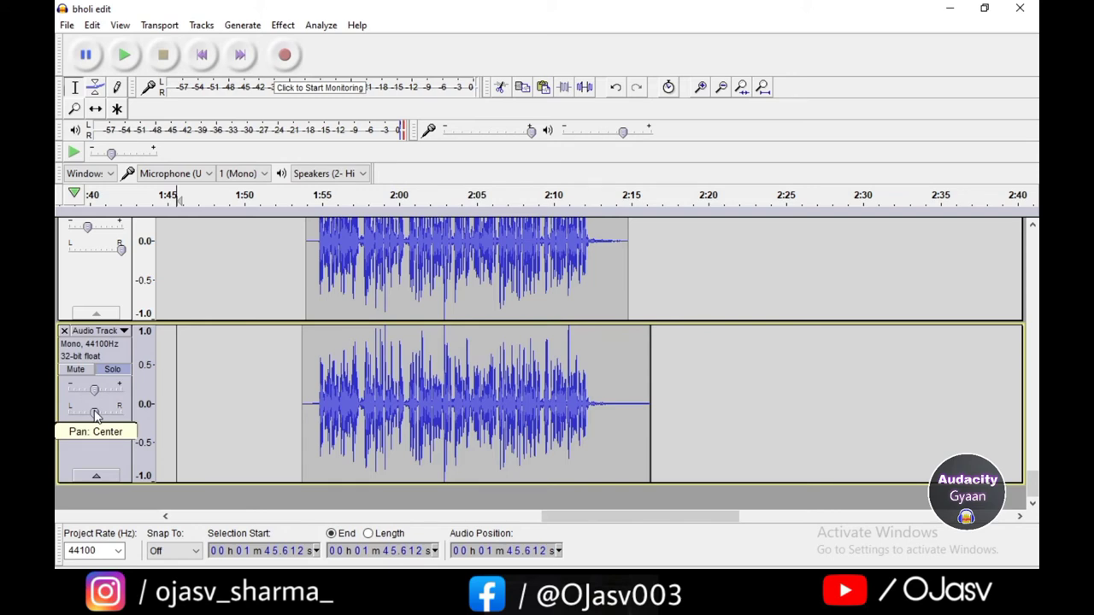
{"action": "left_click_drag", "start_coordinate": [95, 413], "coordinate": [68, 414]}
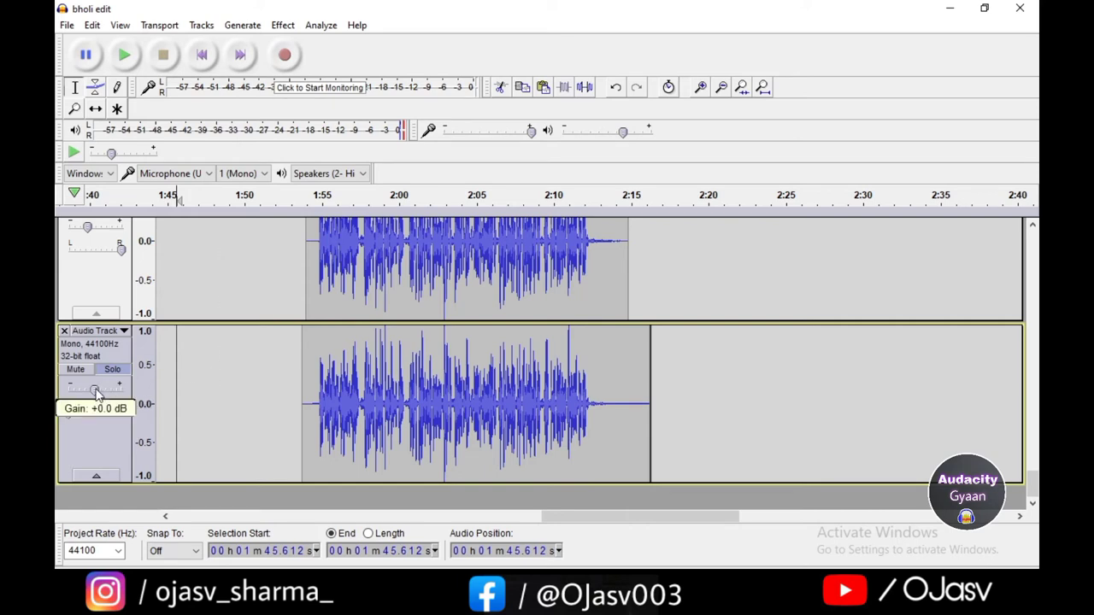
{"action": "left_click_drag", "start_coordinate": [95, 389], "coordinate": [86, 391]}
{"action": "scroll", "coordinate": [369, 399], "scroll_direction": "up", "scroll_amount": 5}
{"action": "scroll", "coordinate": [370, 399], "scroll_direction": "down", "scroll_amount": 4}
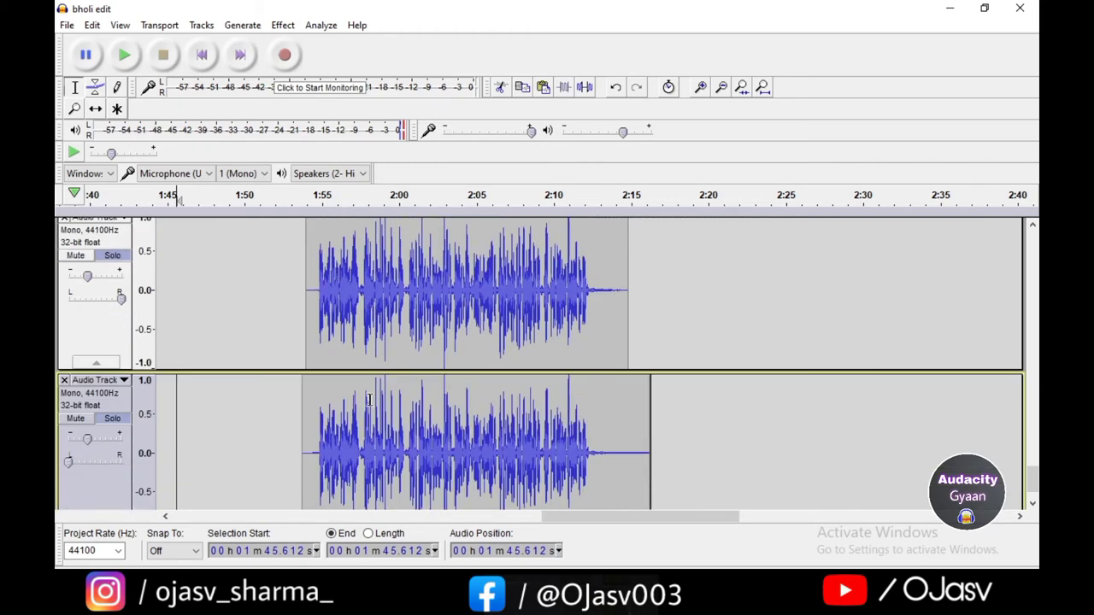
{"action": "scroll", "coordinate": [370, 399], "scroll_direction": "down", "scroll_amount": 1}
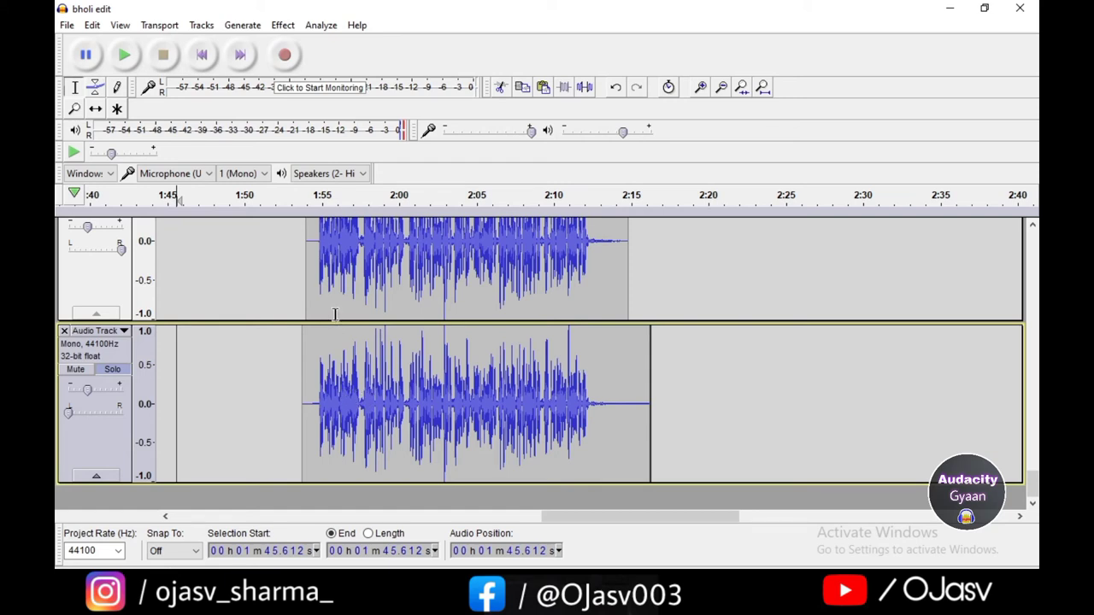
Step: Play the soloed vocal tracks from about 1:54.4, just before the vocals begin, and stop playback after listening to the section
{"action": "scroll", "coordinate": [335, 315], "scroll_direction": "up", "scroll_amount": 1}
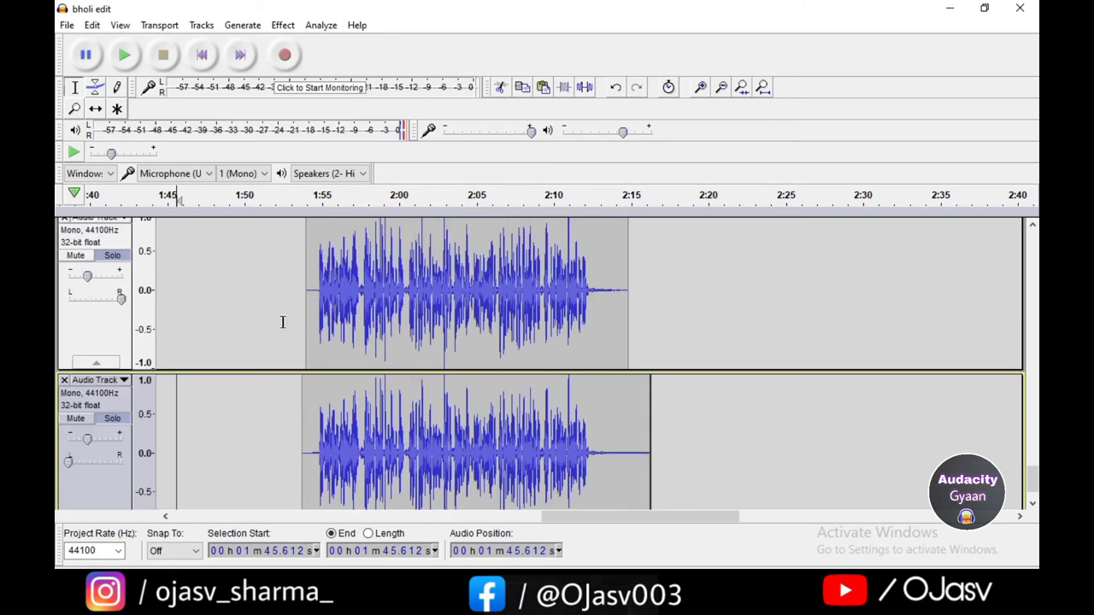
{"action": "left_click", "coordinate": [303, 327]}
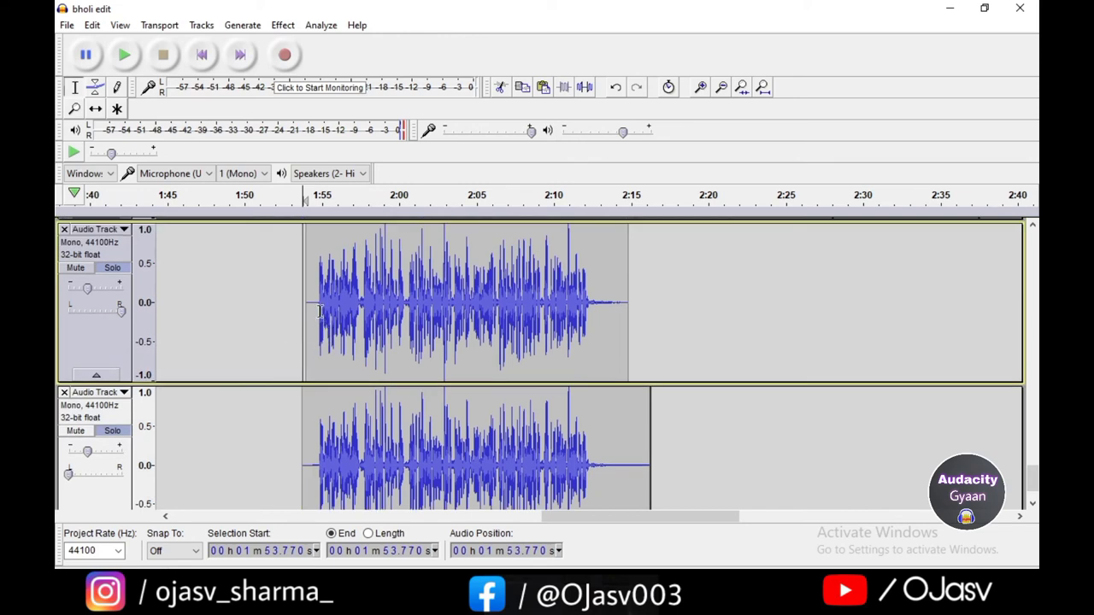
{"action": "left_click", "coordinate": [318, 309]}
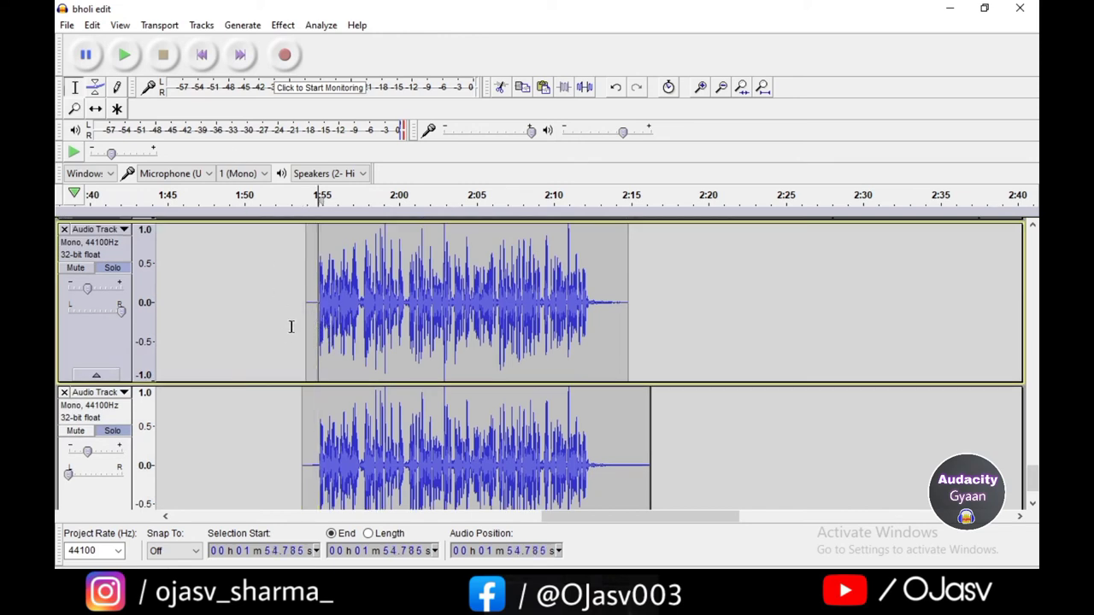
{"action": "left_click", "coordinate": [307, 332]}
{"action": "left_click", "coordinate": [312, 333]}
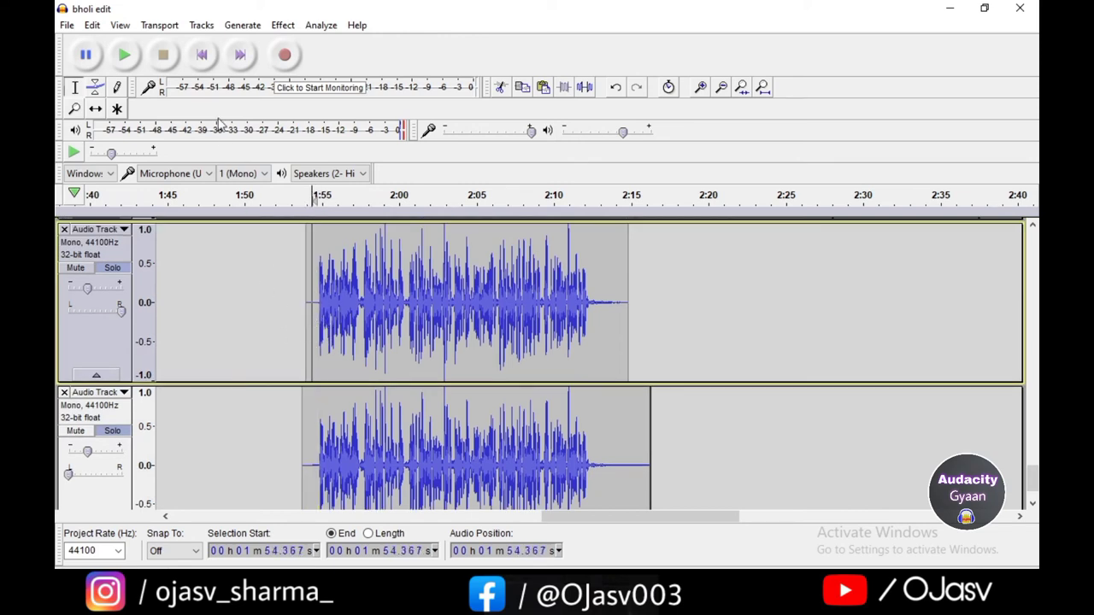
{"action": "left_click", "coordinate": [124, 54]}
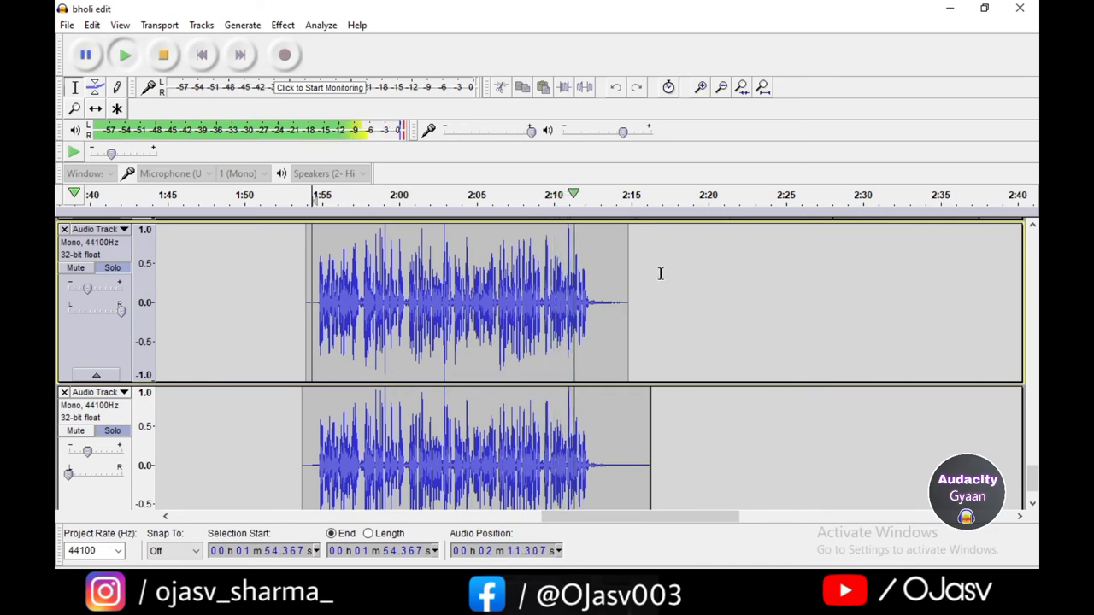
{"action": "left_click", "coordinate": [161, 52]}
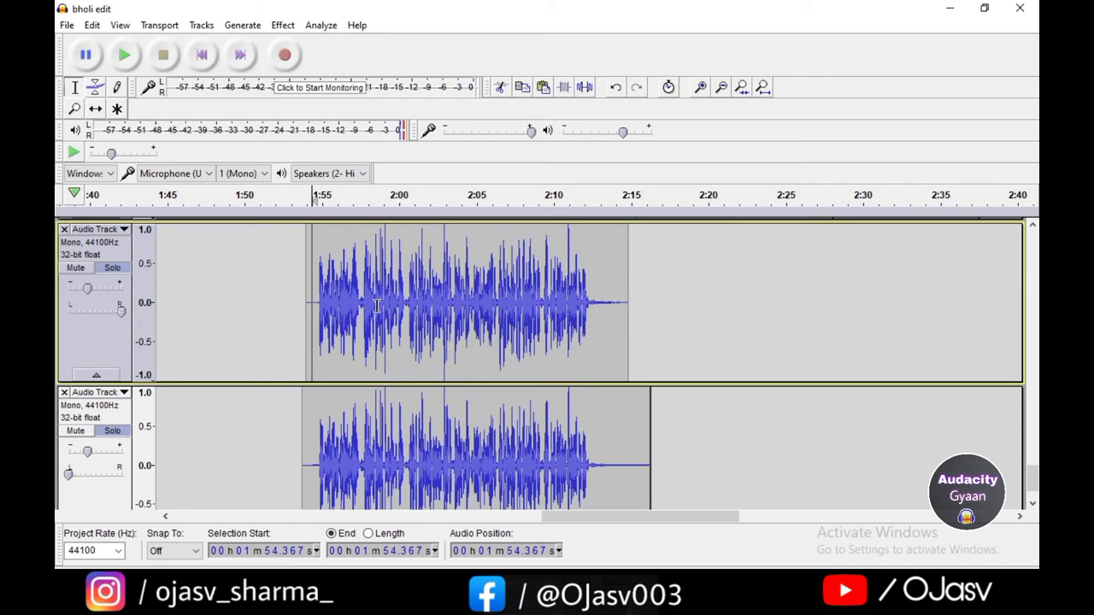
{"action": "scroll", "coordinate": [376, 306], "scroll_direction": "down", "scroll_amount": 2}
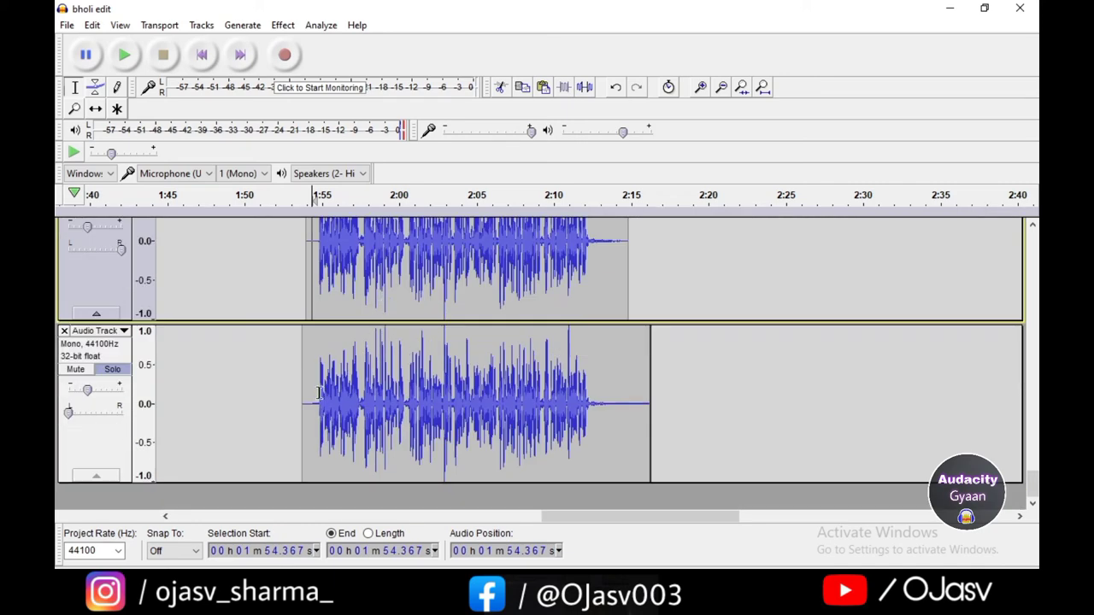
{"action": "left_click", "coordinate": [308, 386]}
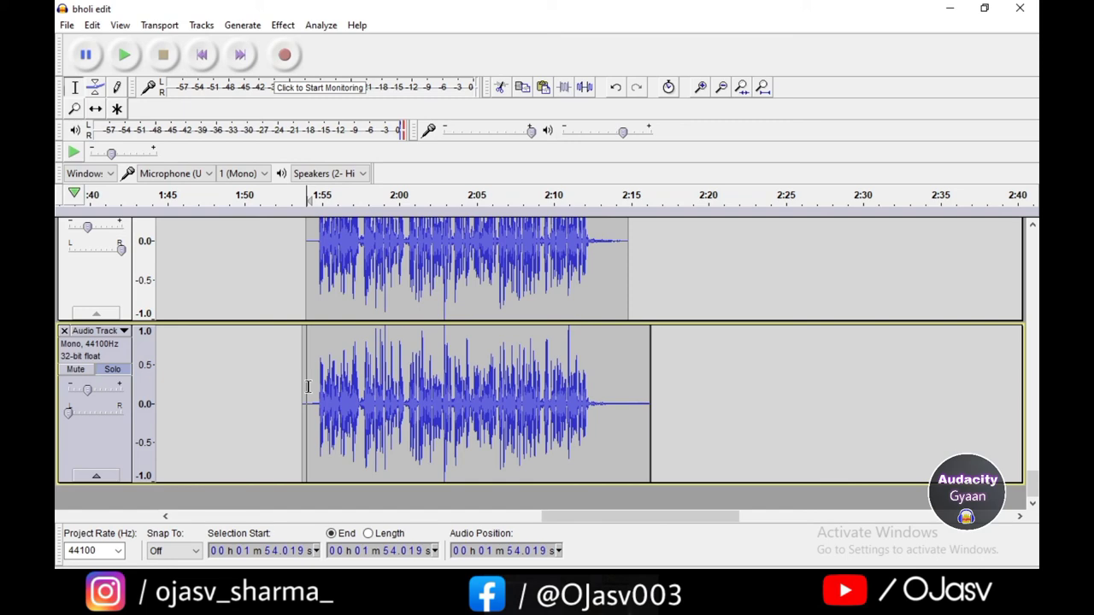
{"action": "scroll", "coordinate": [308, 386], "scroll_direction": "up", "scroll_amount": 4}
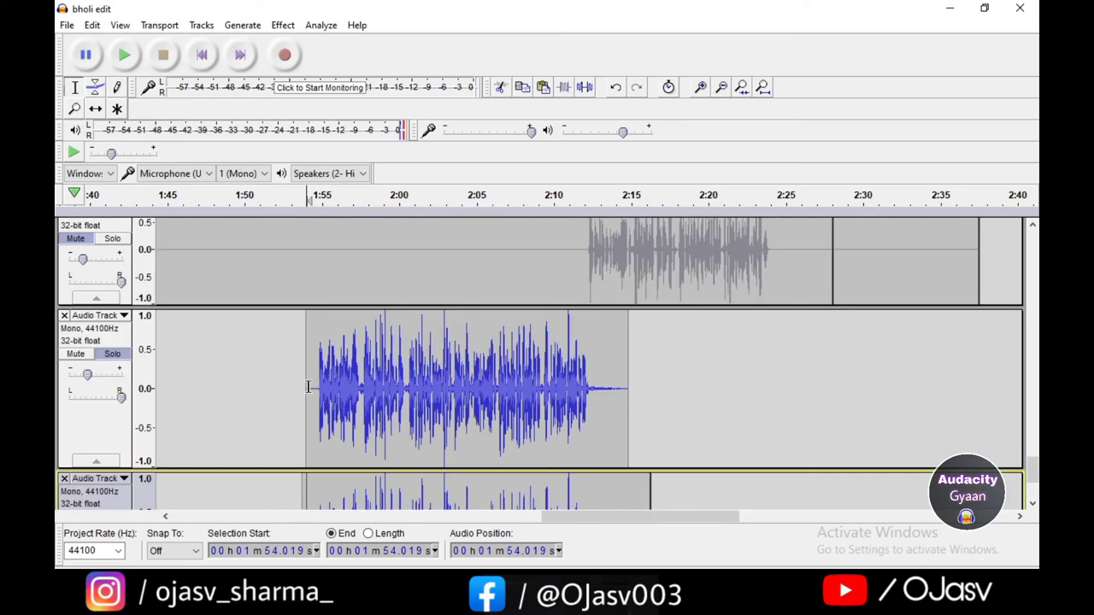
{"action": "scroll", "coordinate": [307, 387], "scroll_direction": "down", "scroll_amount": 4}
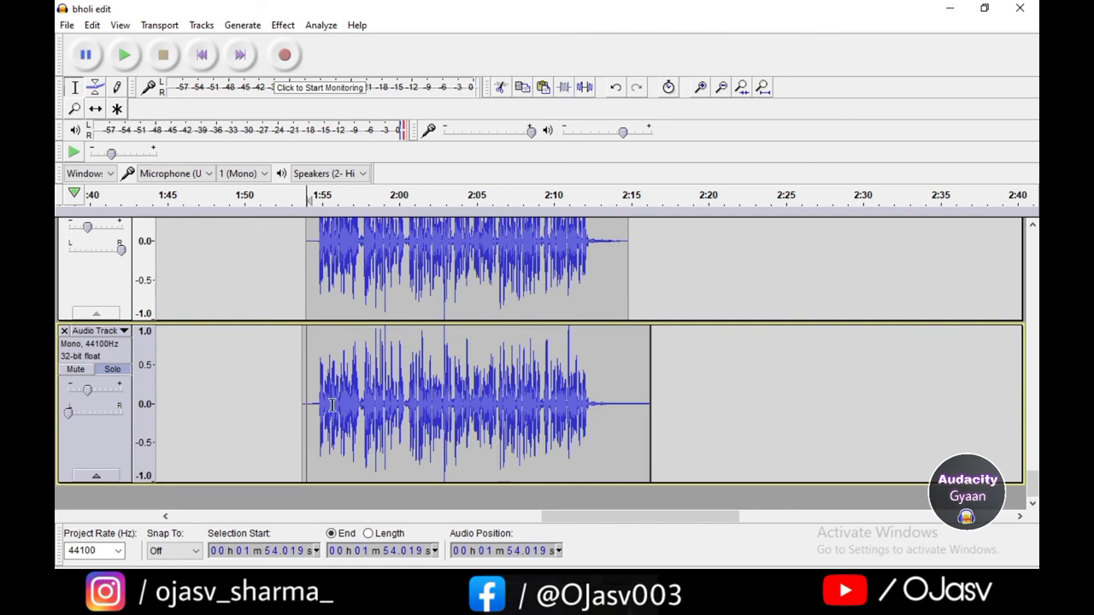